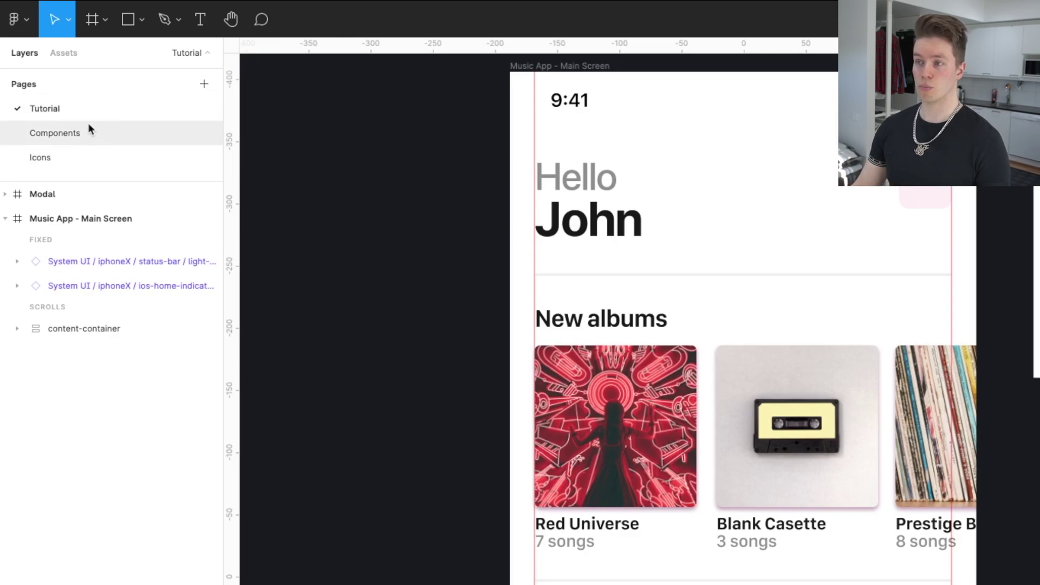
Look through the file's Components, Icons and Tutorial pages to examine how the reusable elements and screens are separated
click(89, 123)
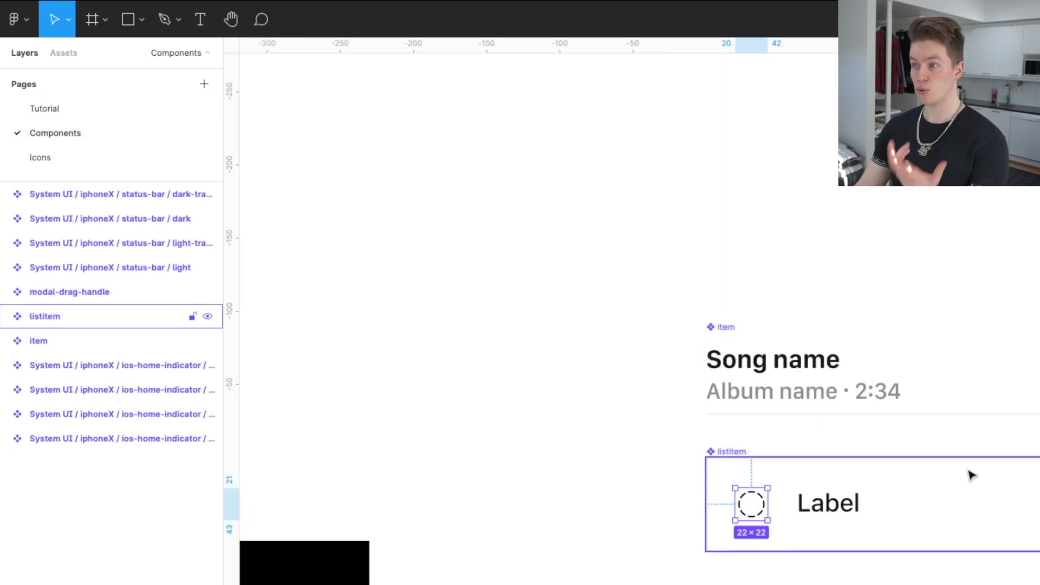
drag(970, 476, 963, 520)
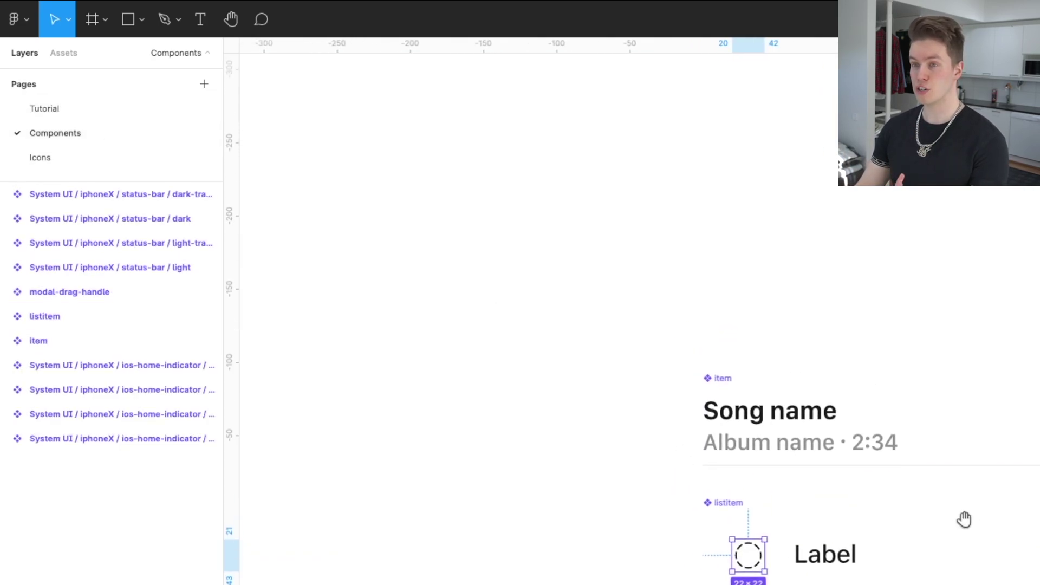
click(96, 161)
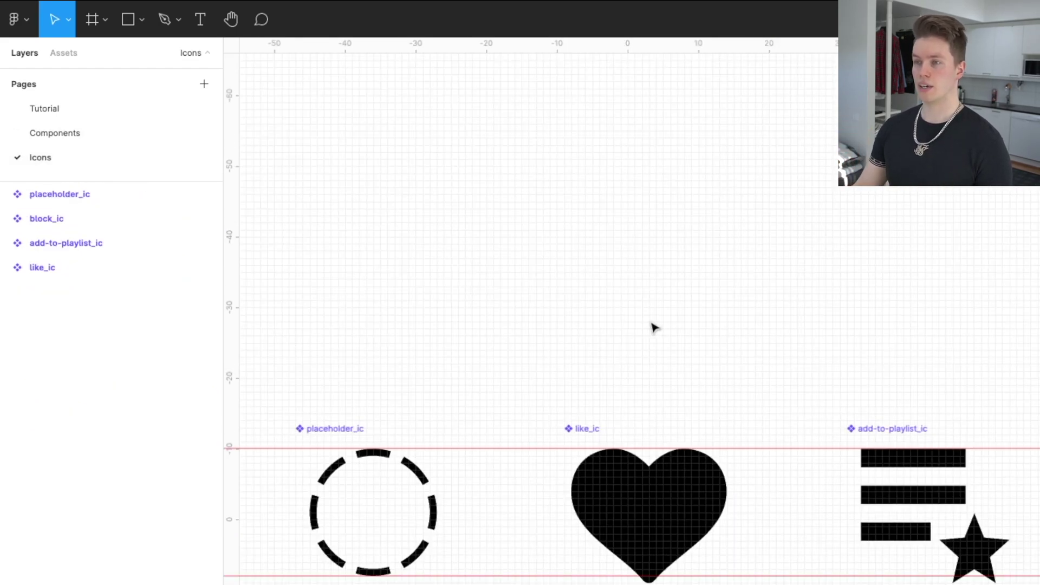
drag(657, 307, 721, 312)
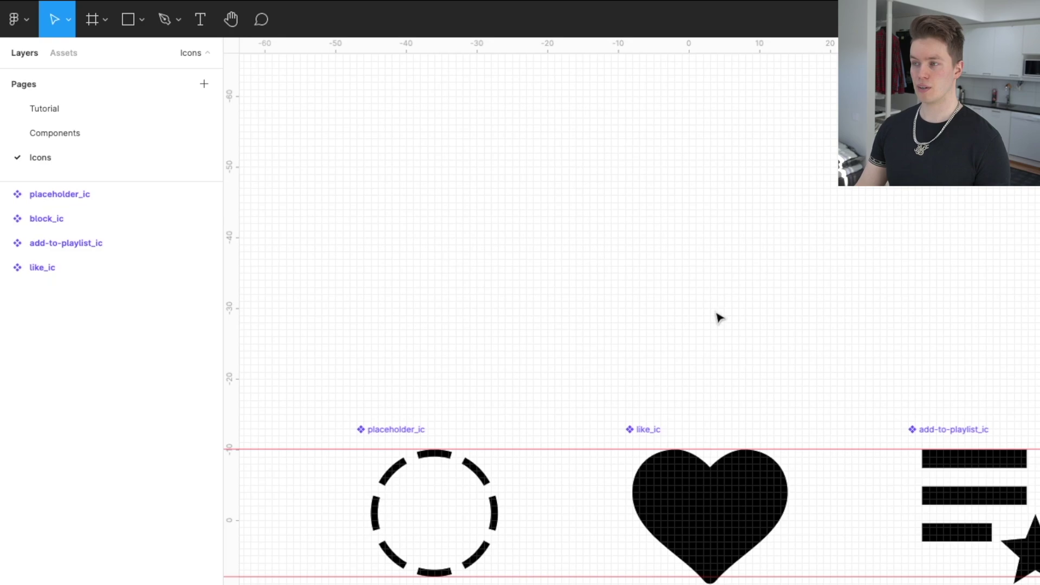
click(70, 109)
click(64, 56)
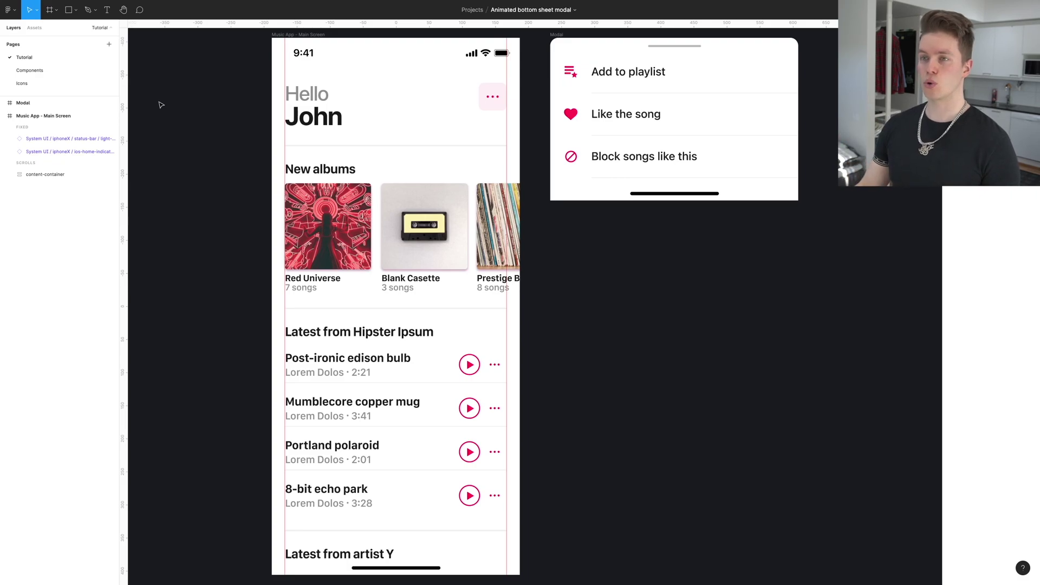
click(36, 77)
click(37, 63)
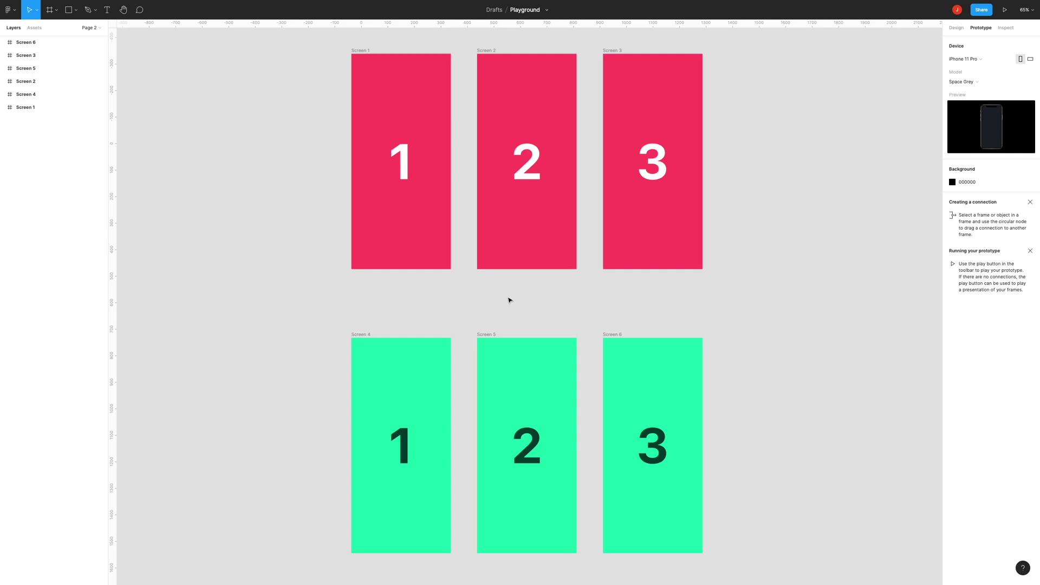
Link the red screens as on-tap prototype connections: Screen 1 to Screen 2, Screen 2 to Screen 3, and Screen 3 back to Screen 1
click(370, 64)
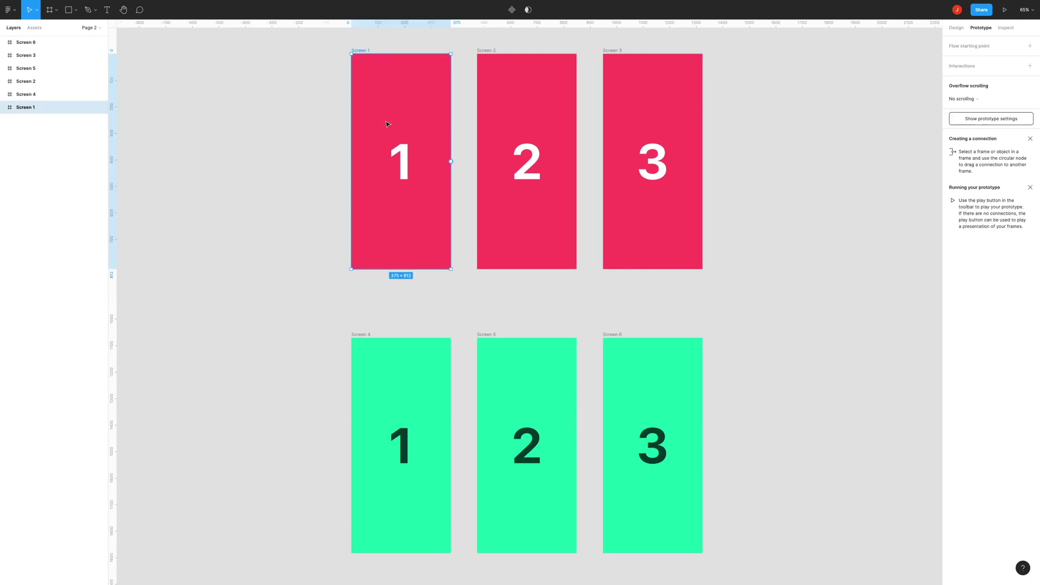
drag(450, 161, 504, 167)
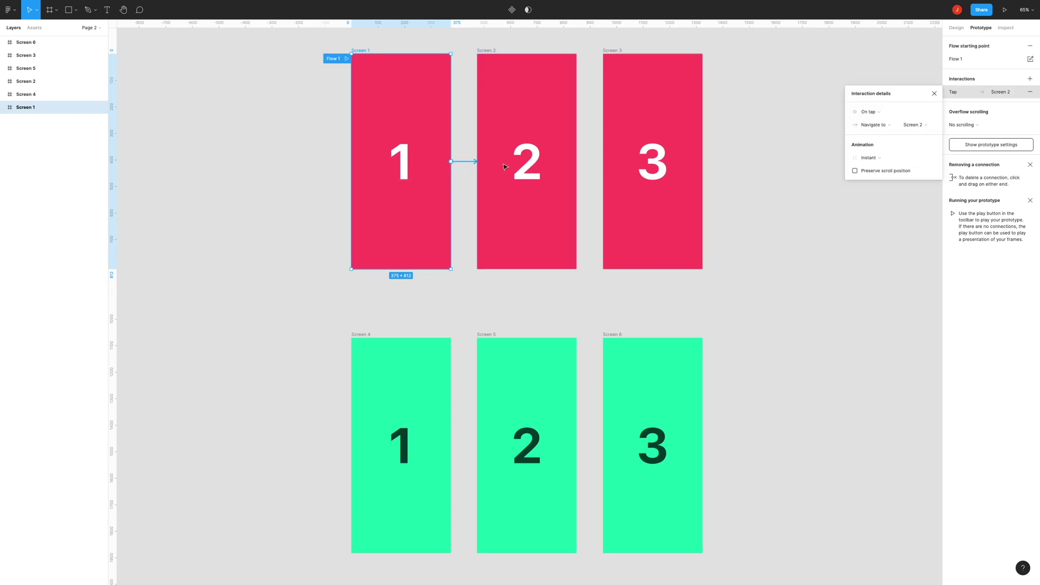
click(485, 51)
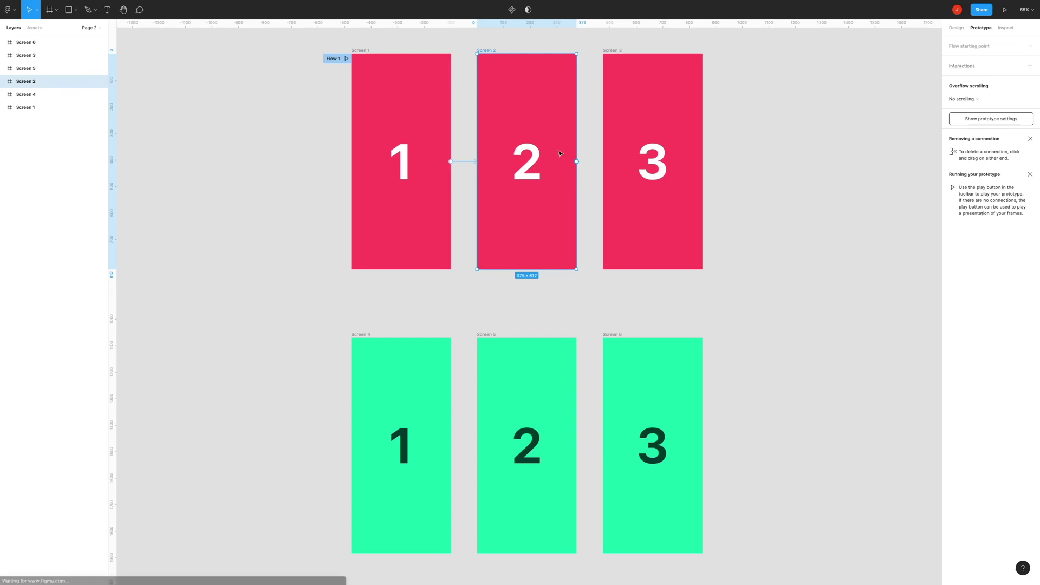
drag(576, 161, 627, 164)
click(616, 65)
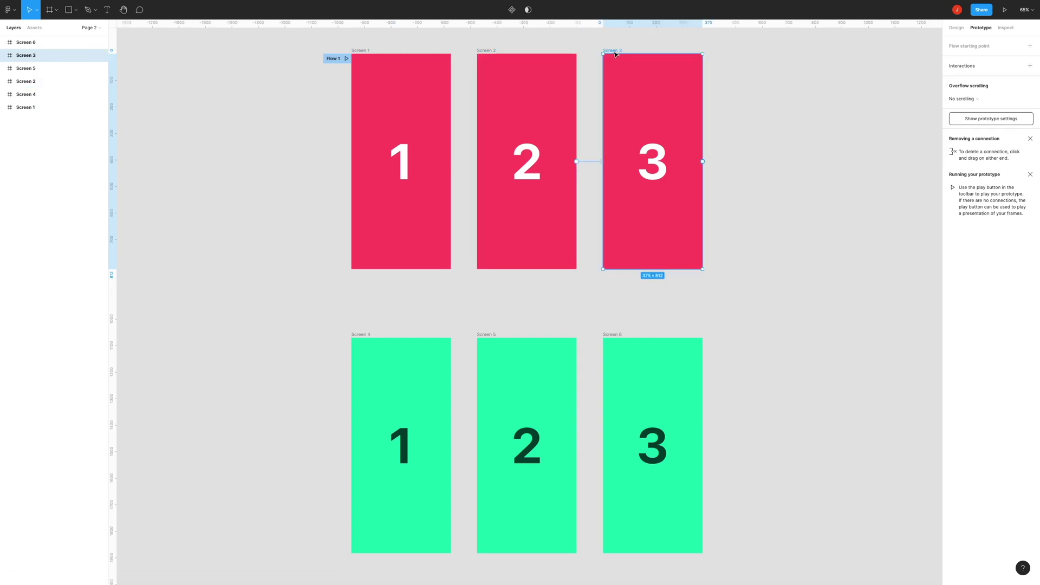
drag(703, 161, 336, 61)
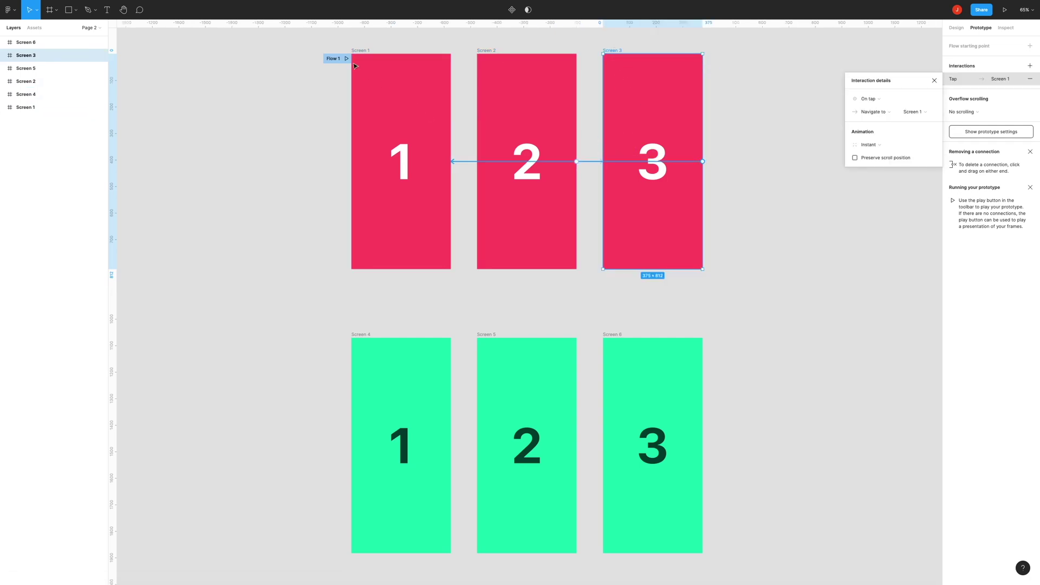
click(301, 325)
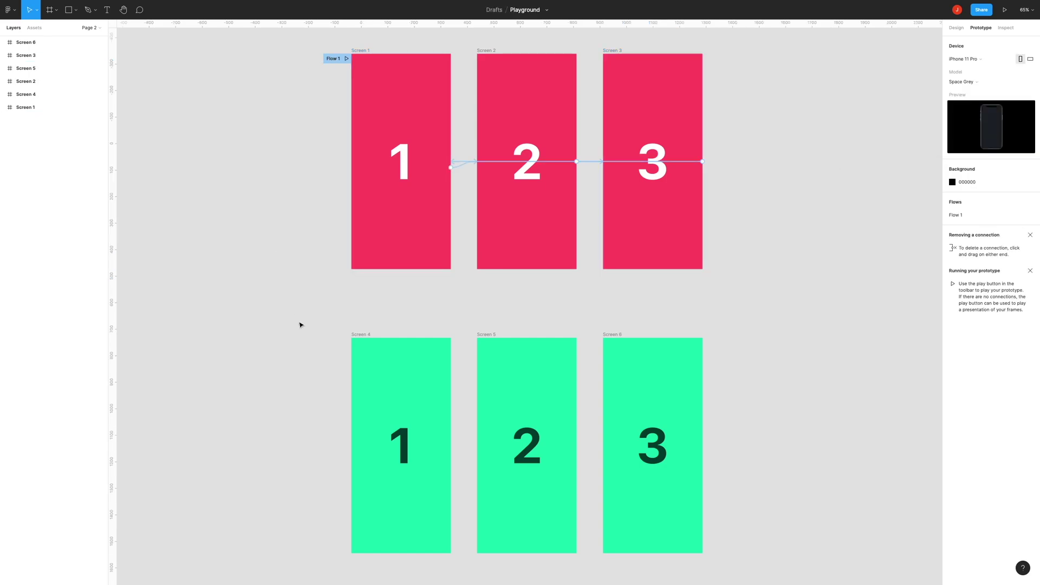
Link the green screens as on-tap prototype connections: Screen 4 to Screen 5, Screen 5 to Screen 6, and Screen 6 back to Screen 4
click(362, 336)
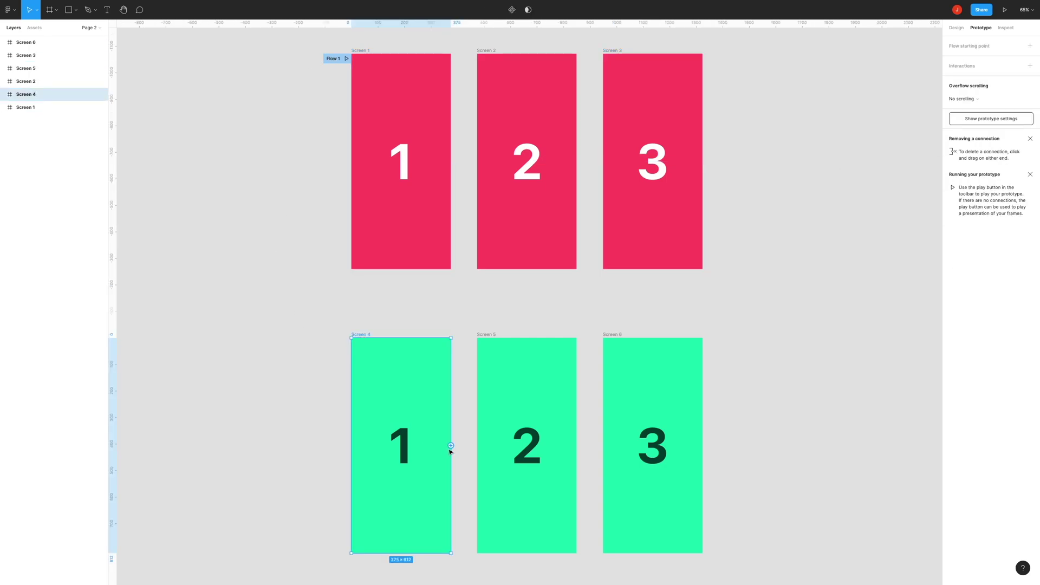
drag(450, 445, 507, 454)
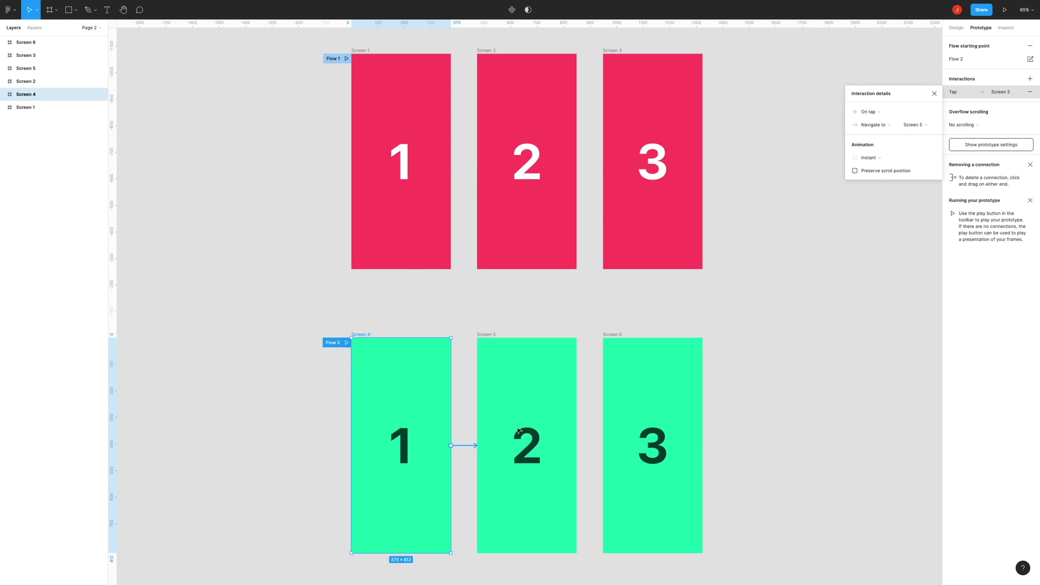
click(479, 339)
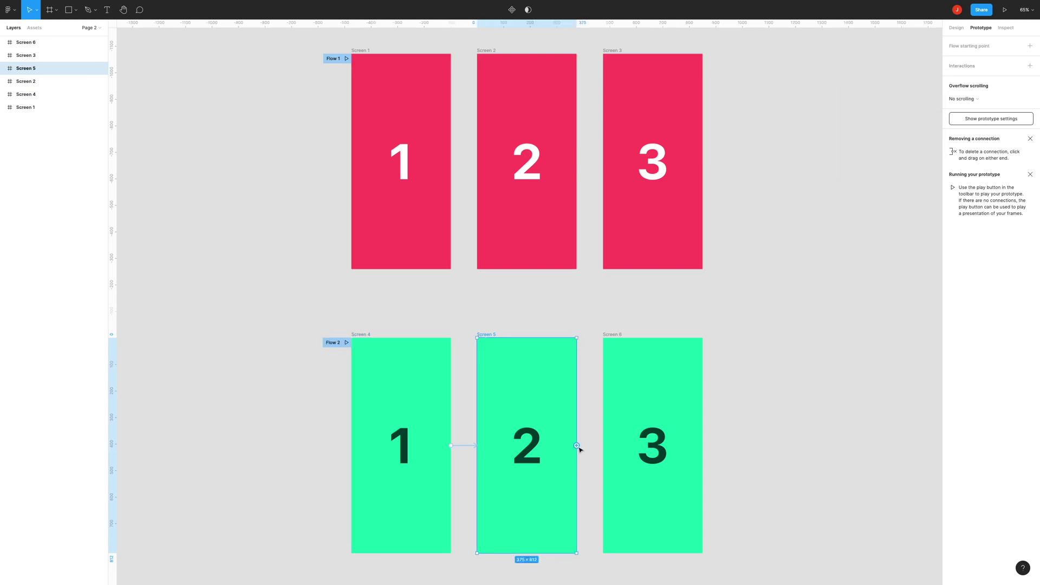
drag(576, 445, 636, 443)
click(612, 335)
drag(702, 445, 453, 395)
click(394, 311)
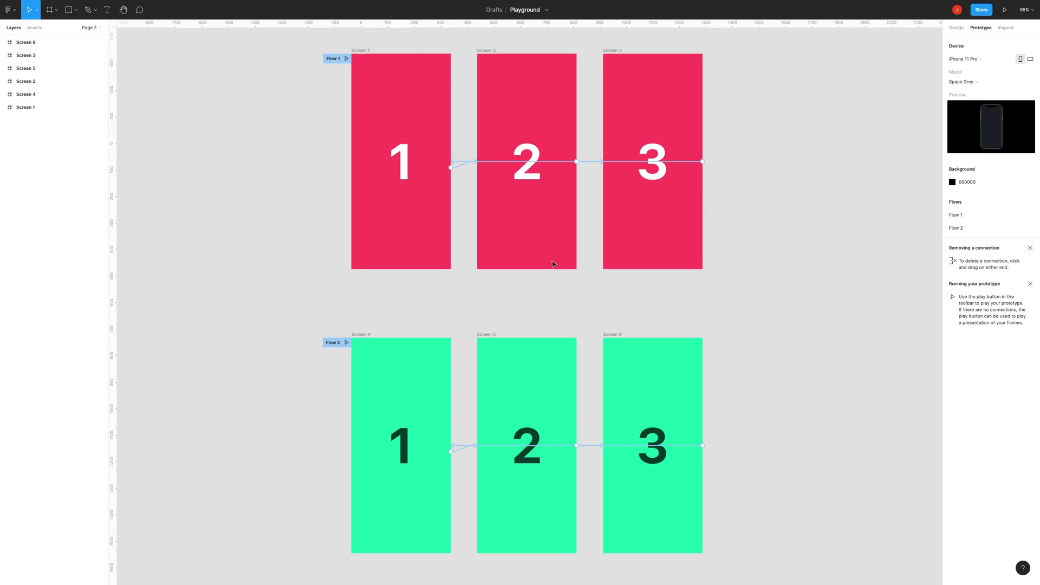
Play the prototype and step through the screens of Flow 1 and Flow 2
click(1005, 9)
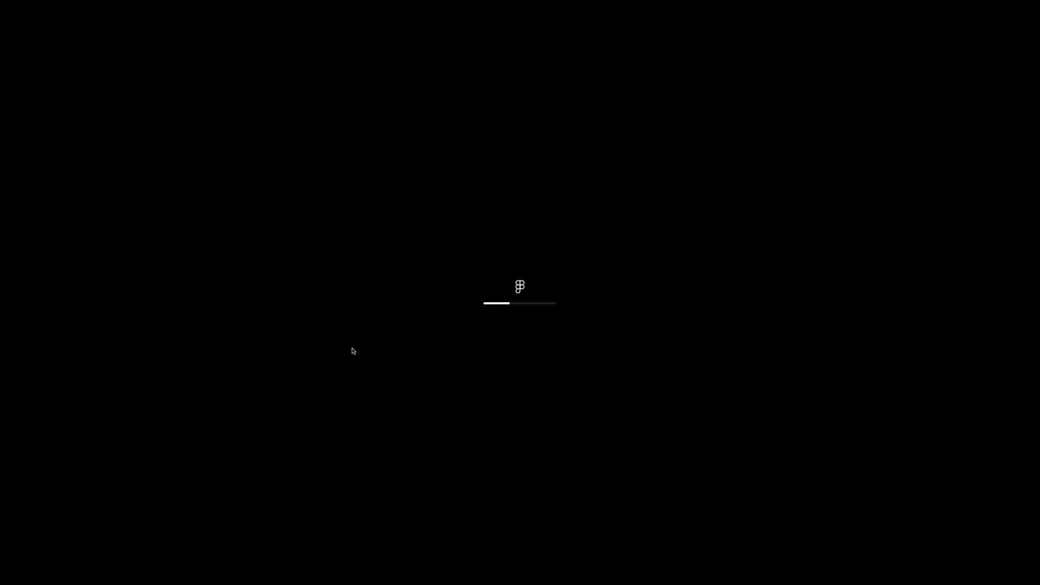
click(583, 344)
click(582, 344)
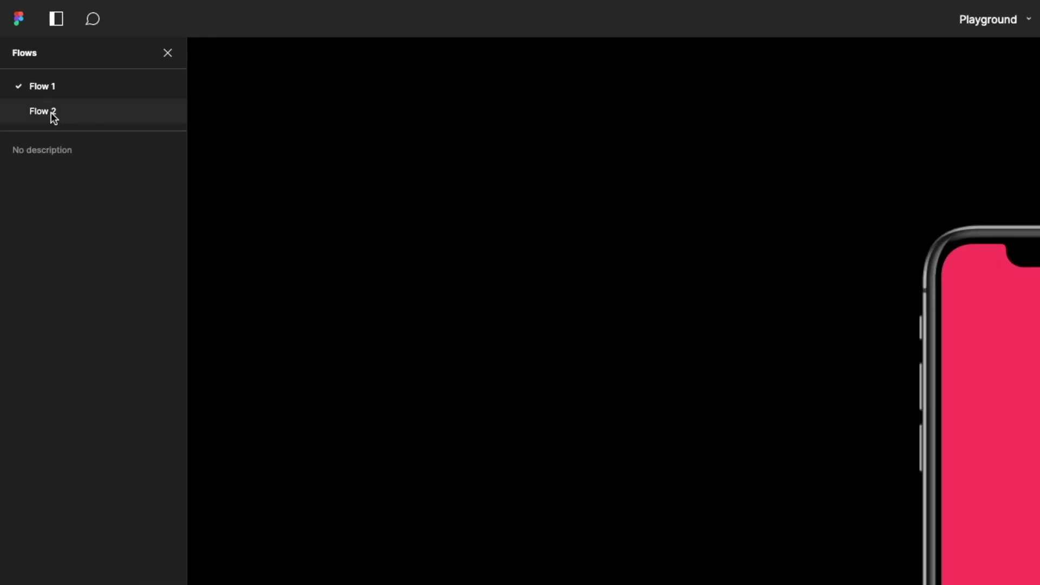
click(52, 117)
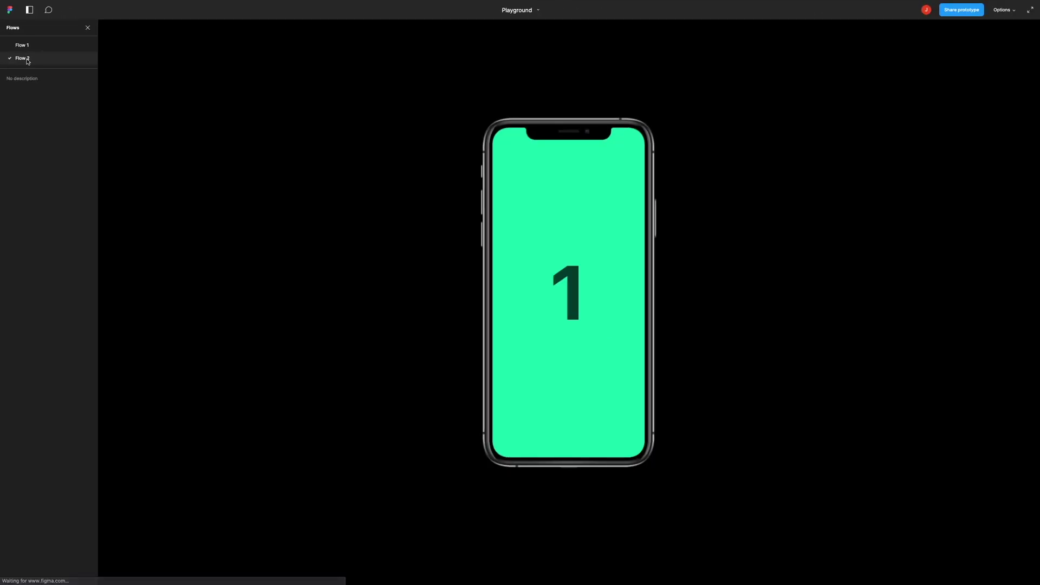
click(613, 355)
click(615, 355)
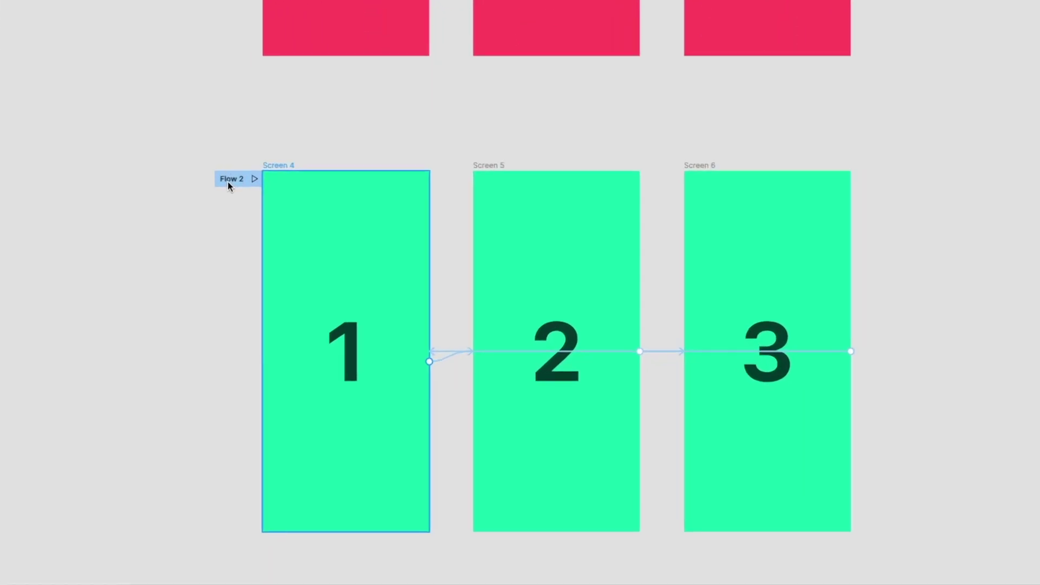
Rename the flow starting at Screen 4 as Name
double_click(228, 184)
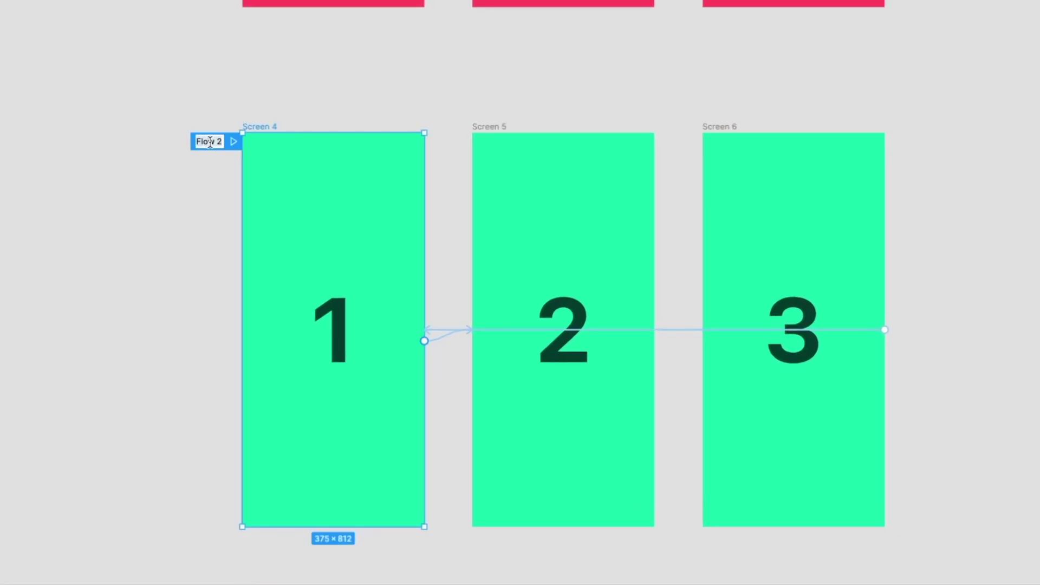
key(BackSpace)
text(Name)
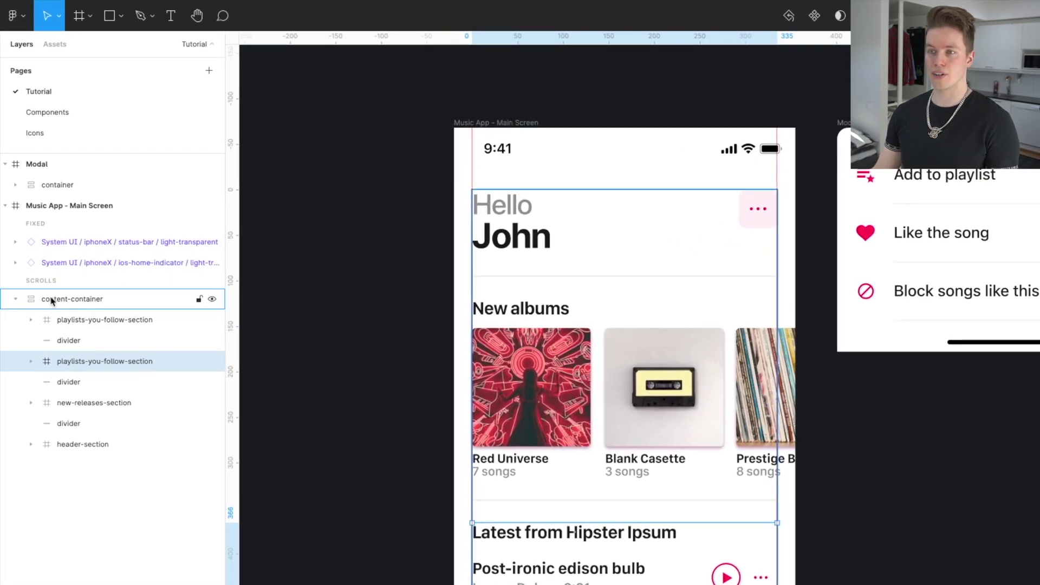
Examine the layer hierarchy and naming inside content-container, down to the song items in releases-items-container
click(35, 188)
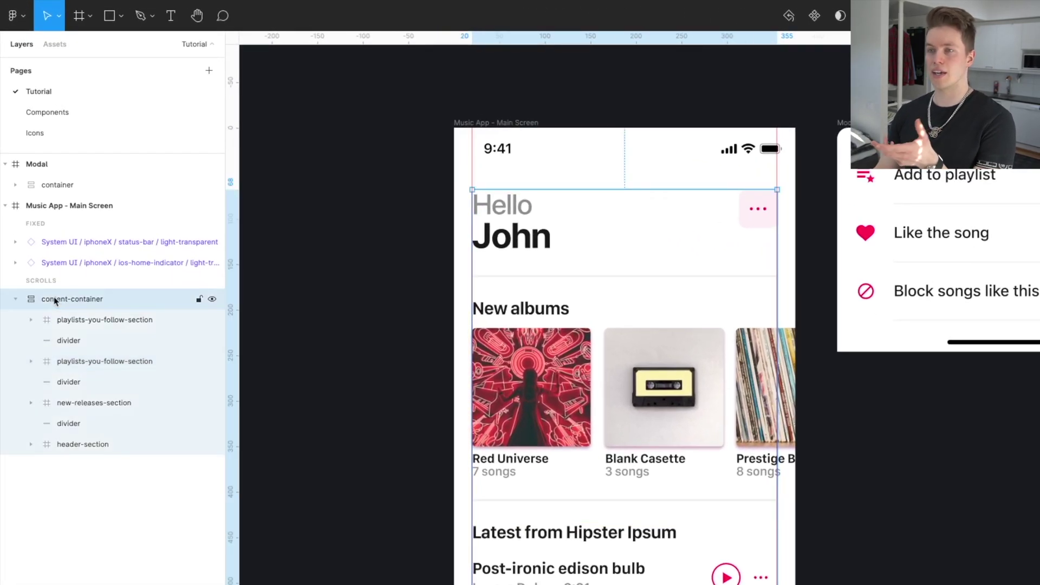
click(32, 361)
click(95, 368)
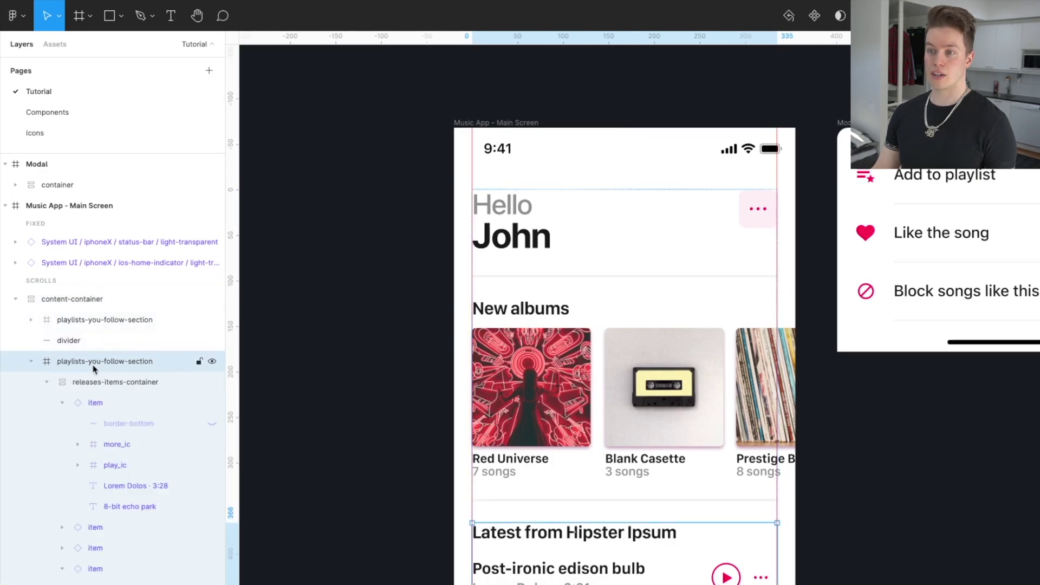
click(47, 382)
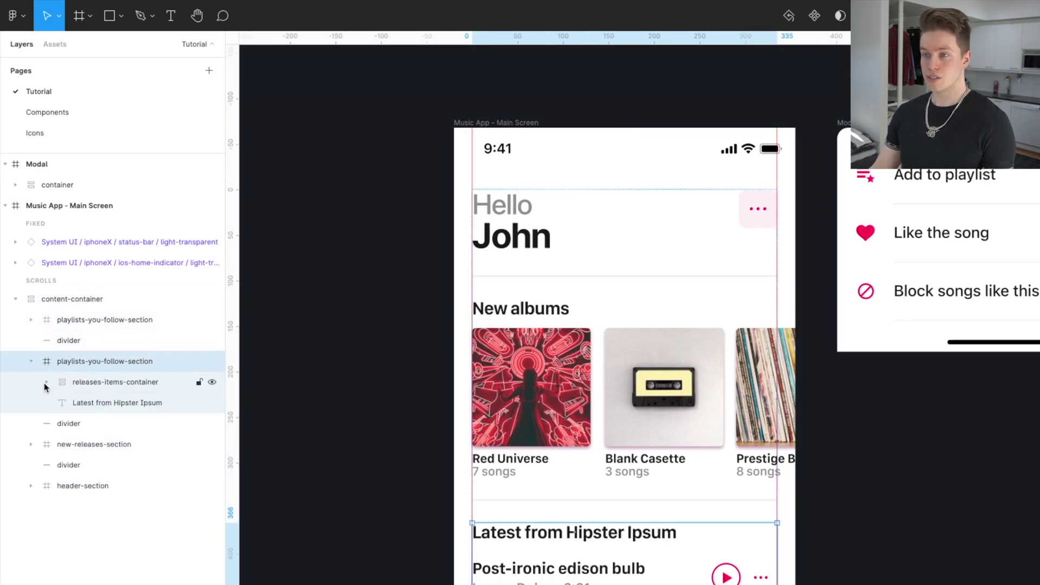
click(98, 384)
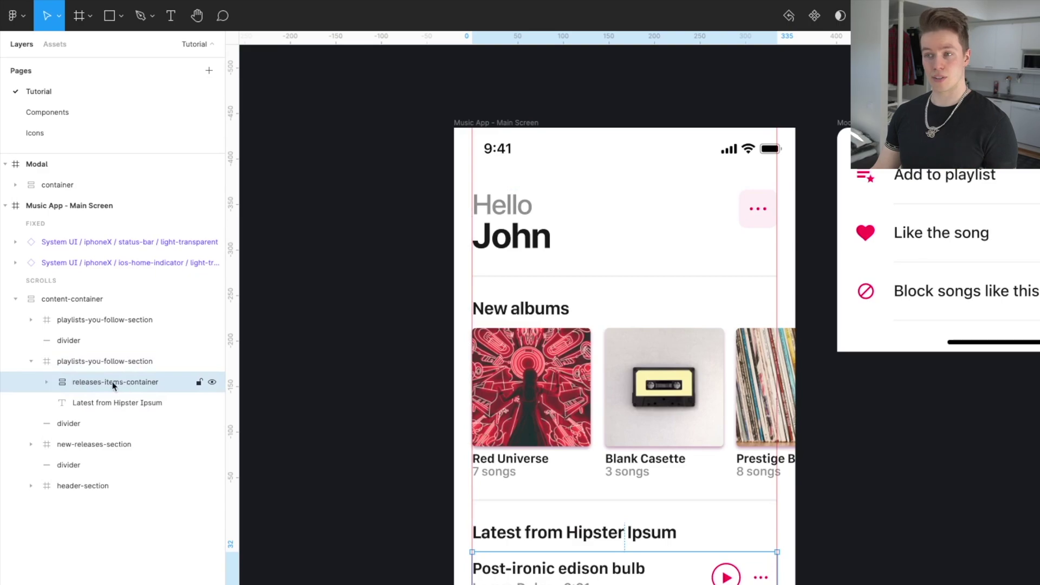
click(93, 404)
click(93, 382)
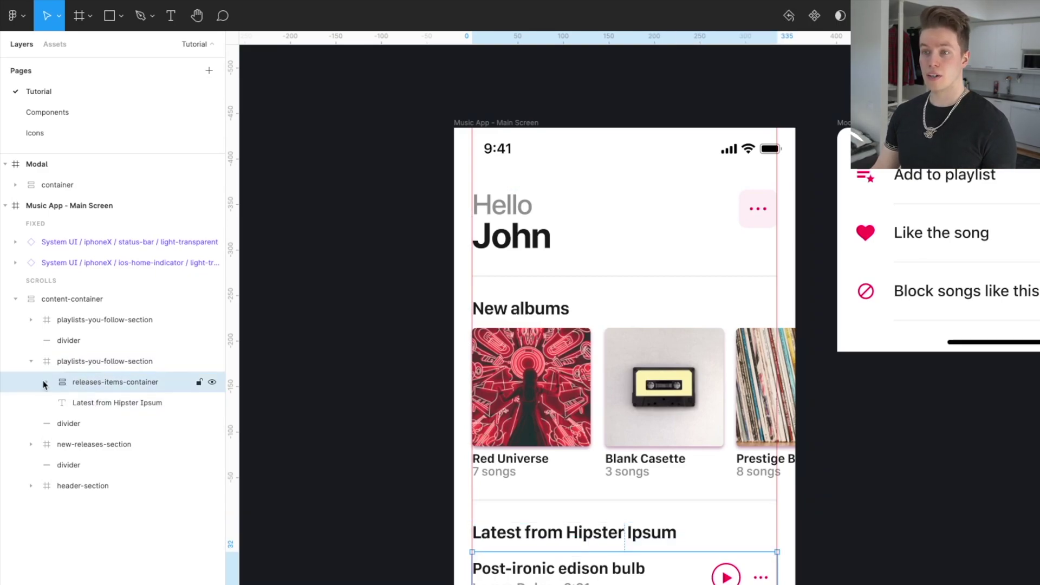
click(47, 382)
click(62, 403)
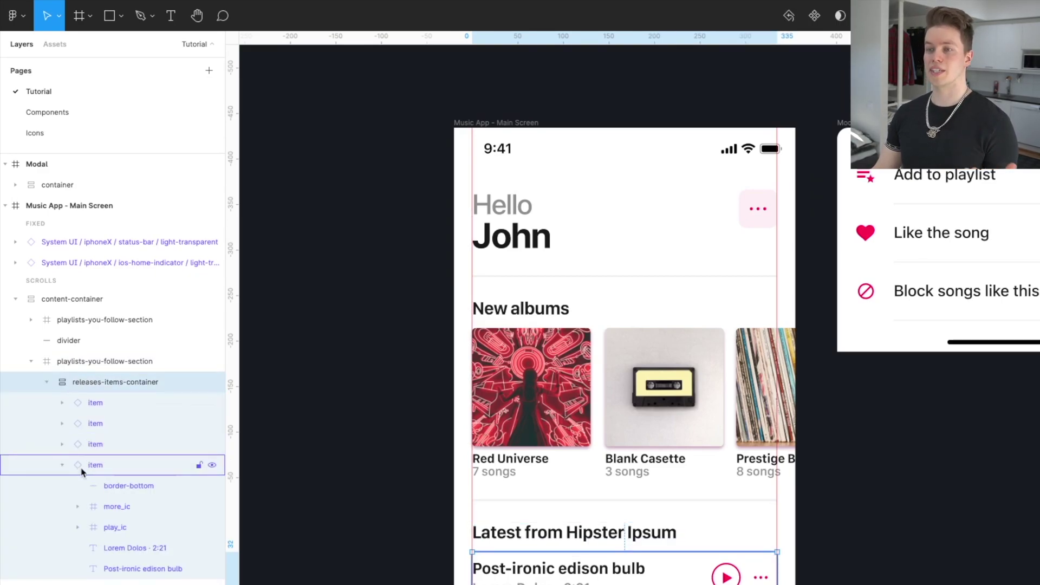
click(60, 466)
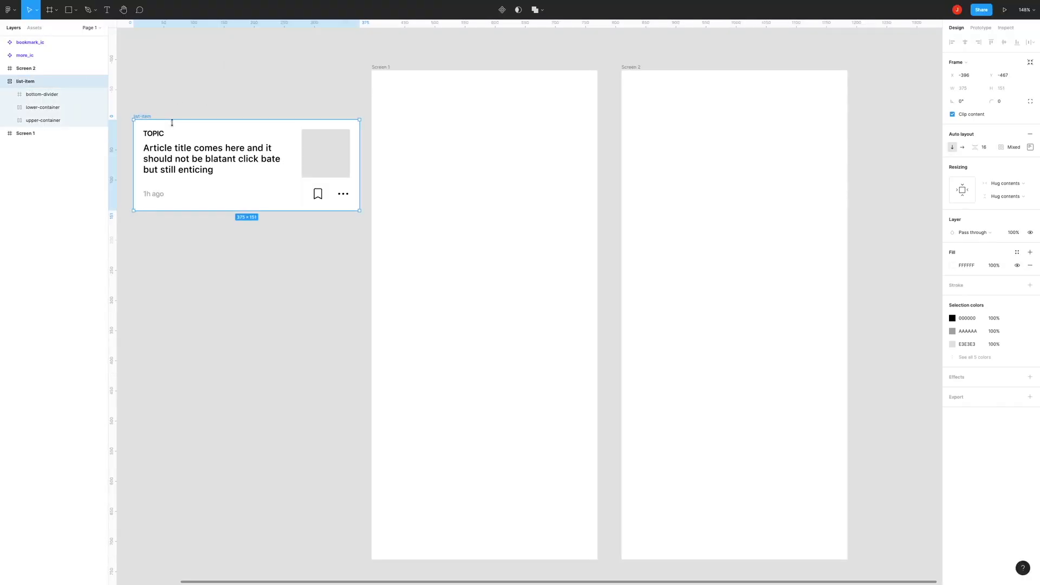
Turn the list-item frame into a component and stack several instances of it from the upper edge of Screen 1
right_click(176, 123)
click(371, 397)
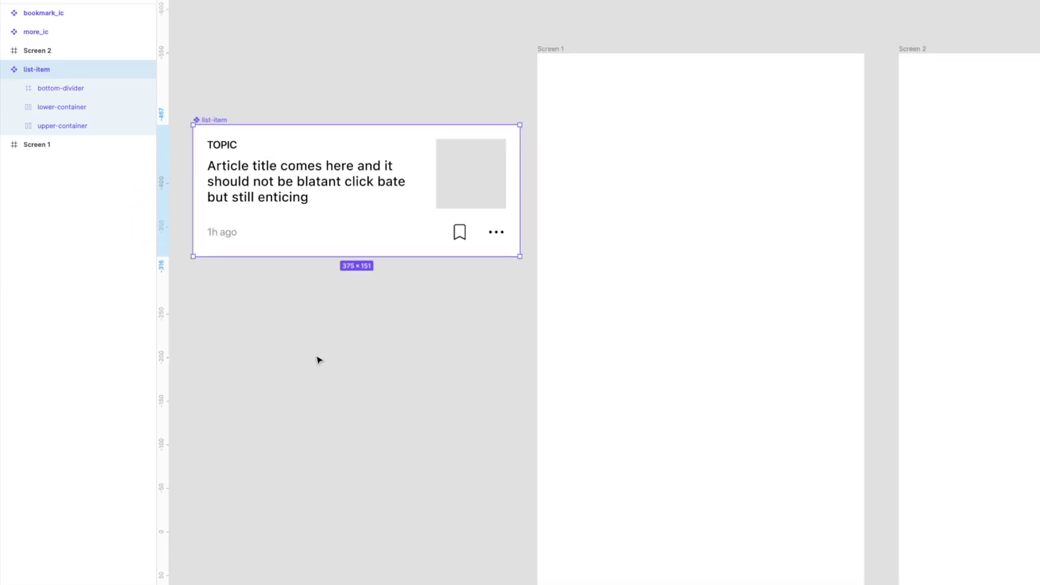
drag(218, 165, 455, 116)
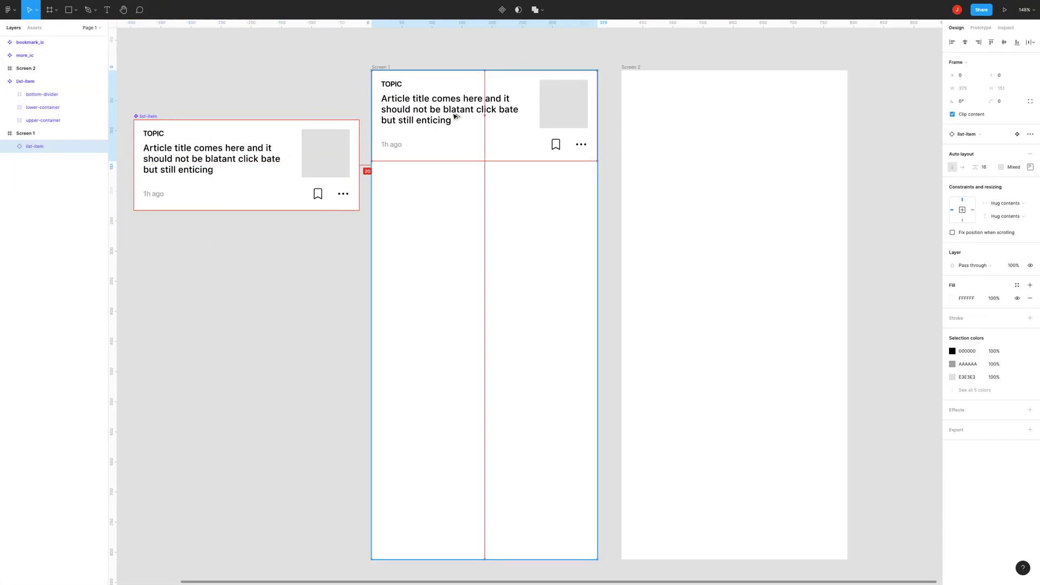
key(ctrl+d)
key(ctrl+d)
key(ctrl+d)
key(ctrl+d)
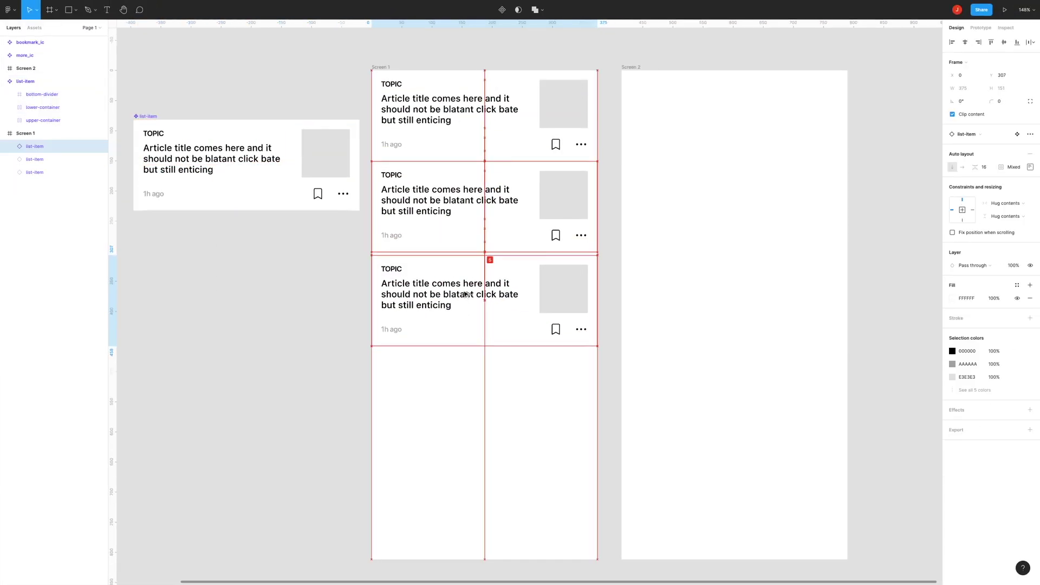
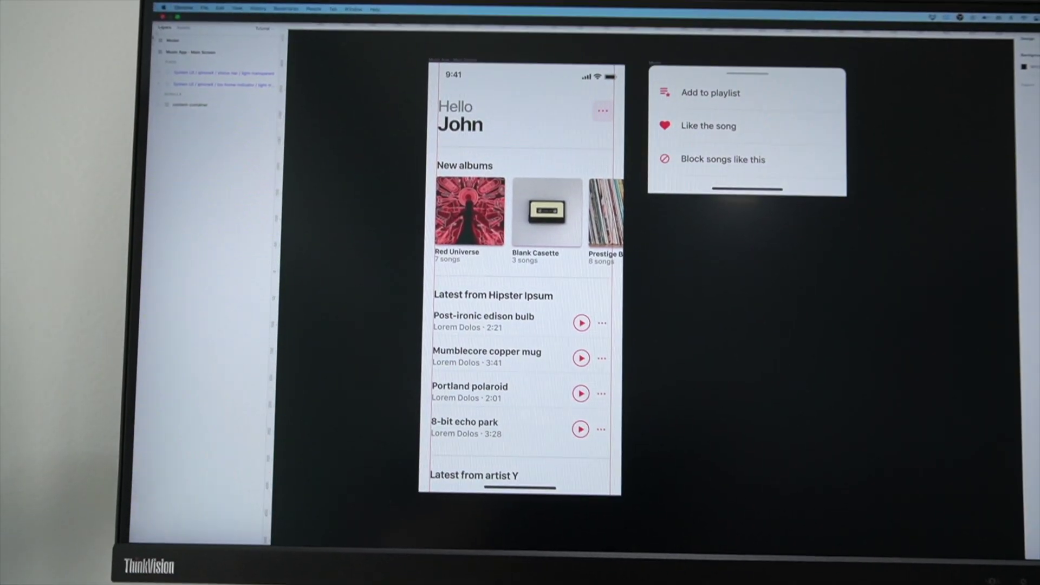
click(471, 66)
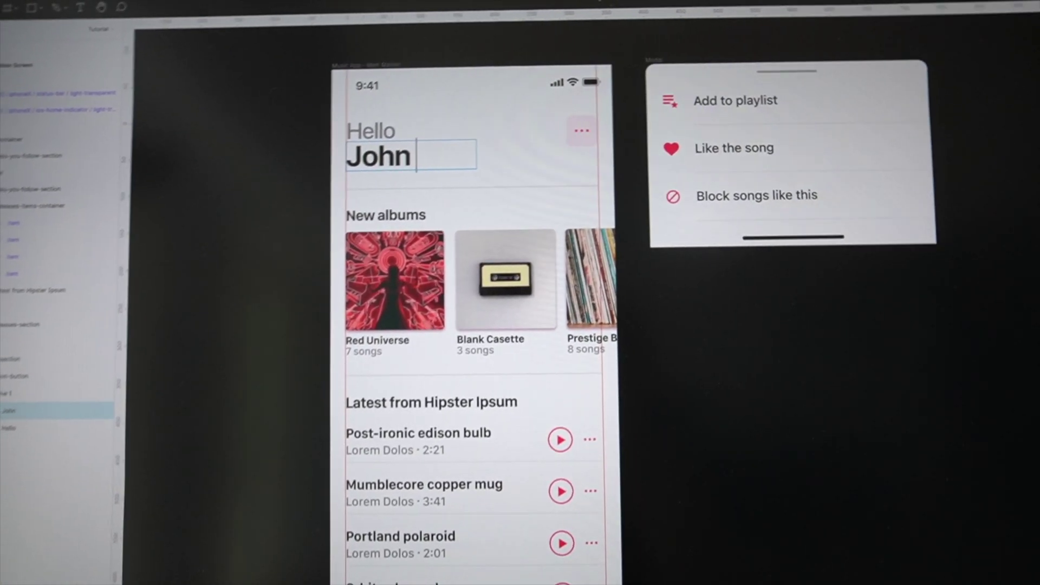
text(Doe)
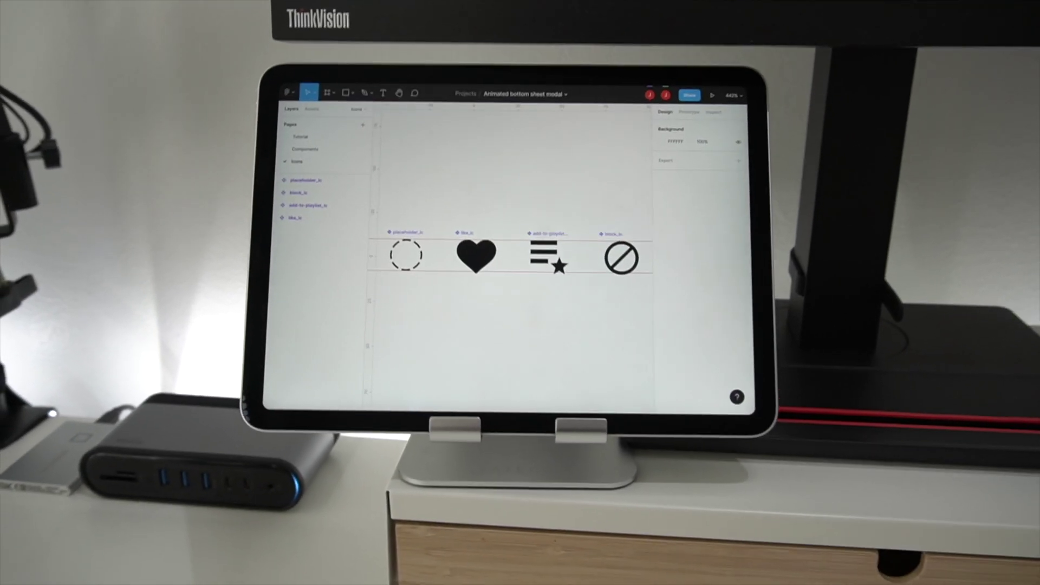
Look through the Components and Icons pages of the Animated bottom sheet modal file on the tablet
click(307, 143)
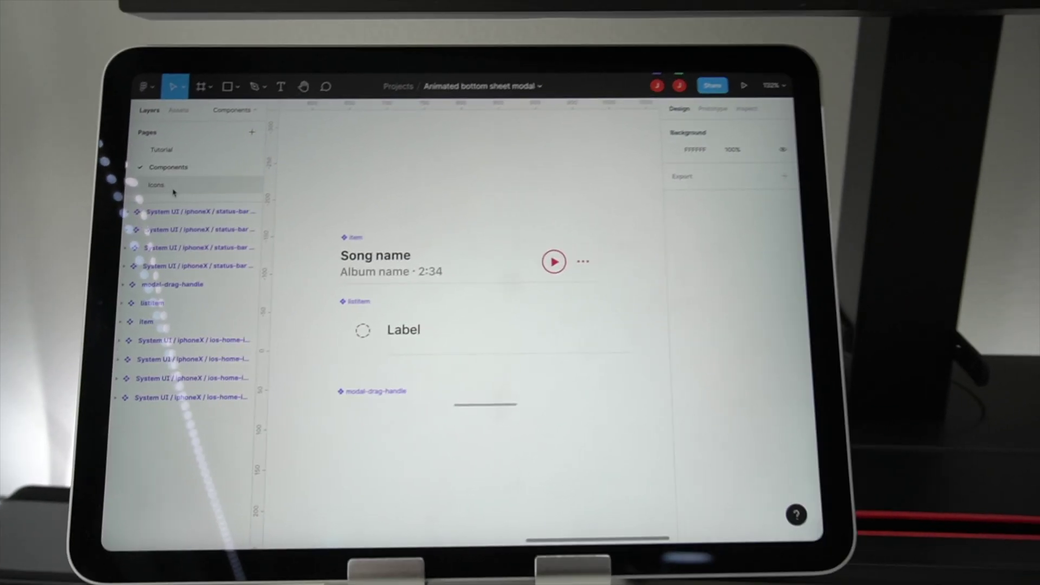
click(249, 209)
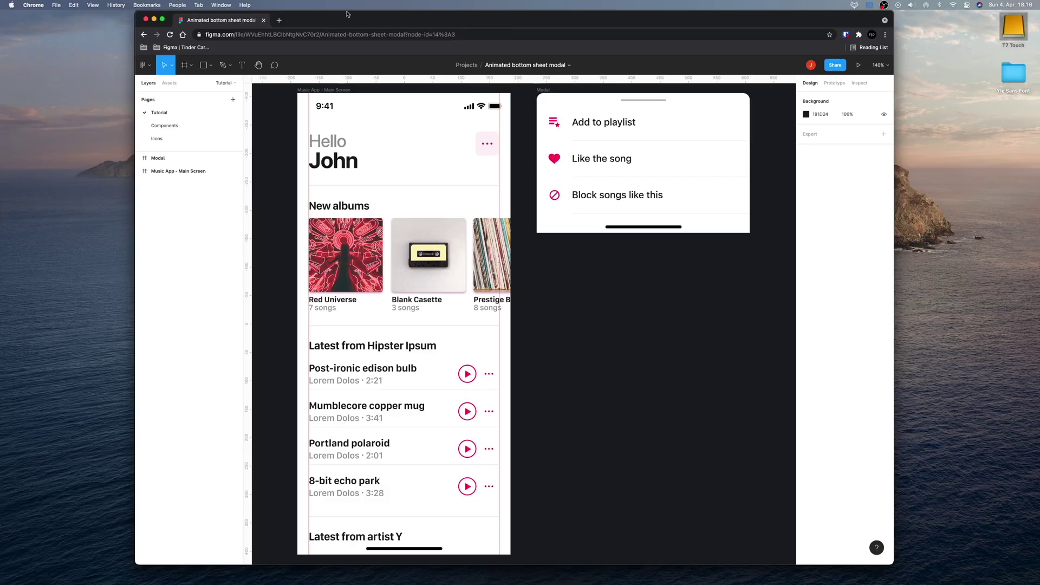
Duplicate the browser tab holding the Animated bottom sheet modal file and switch between the two copies
right_click(240, 22)
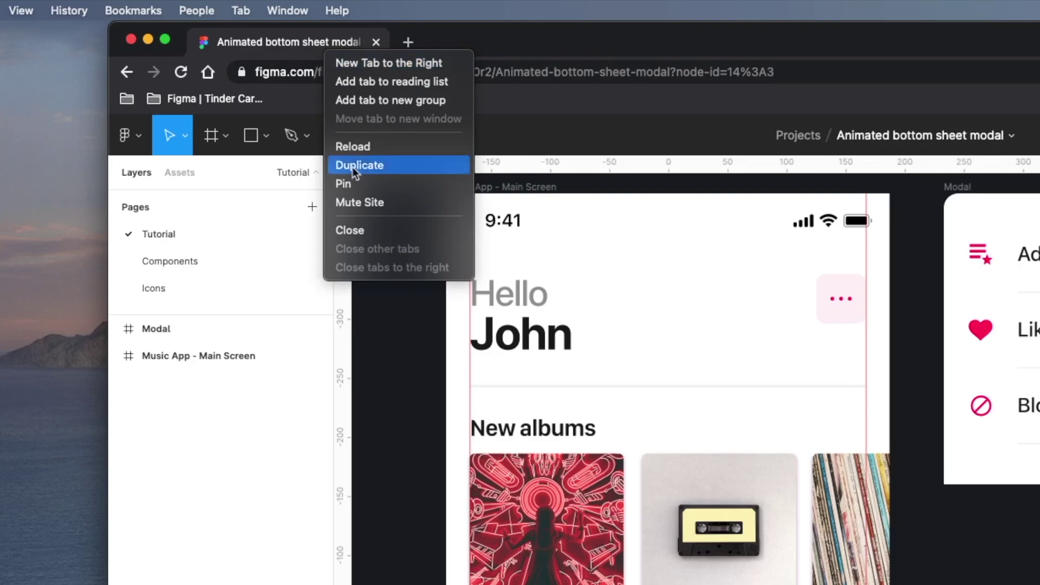
key(Escape)
click(383, 173)
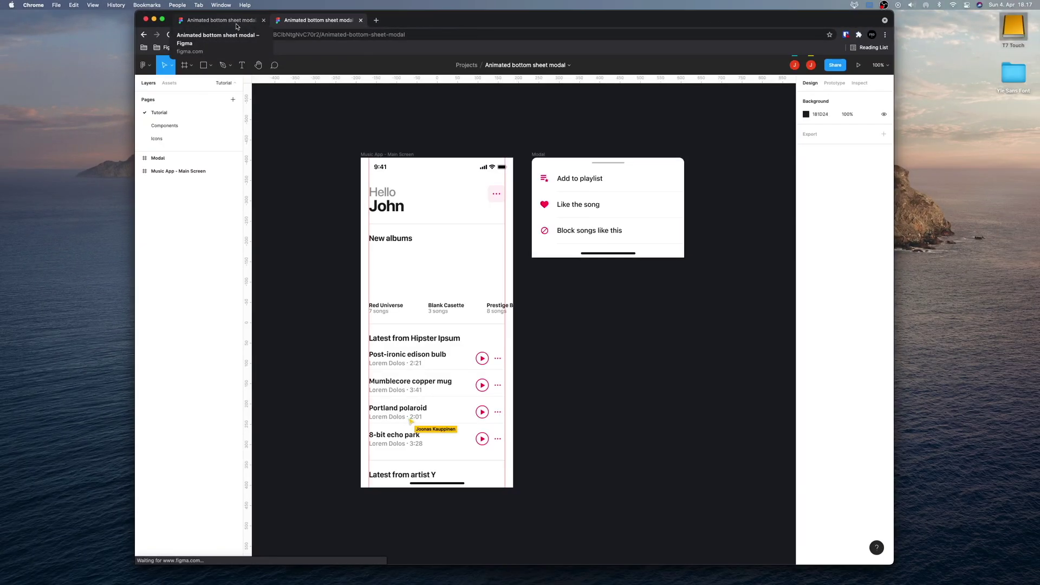
click(236, 21)
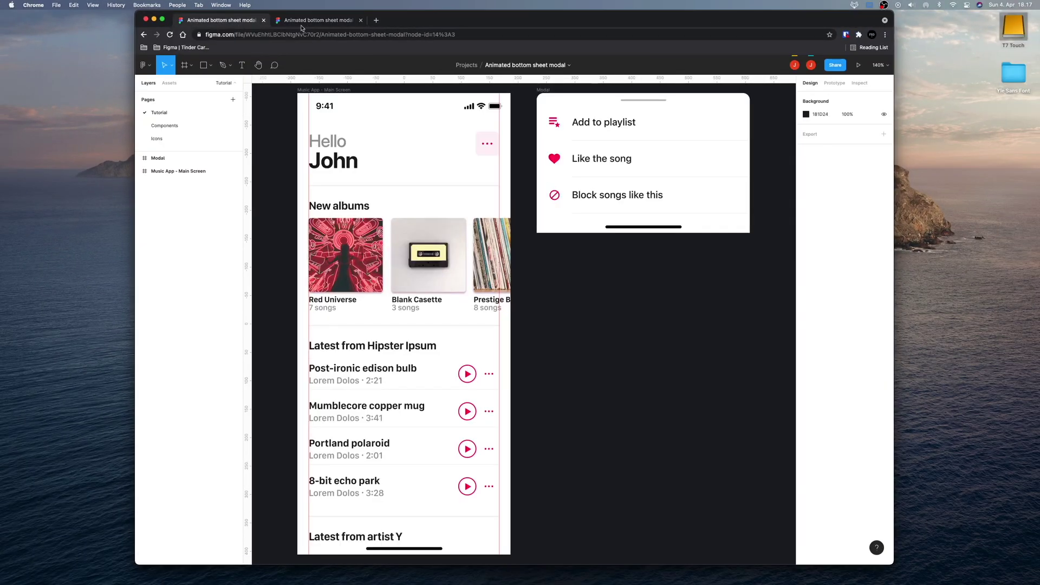
click(302, 22)
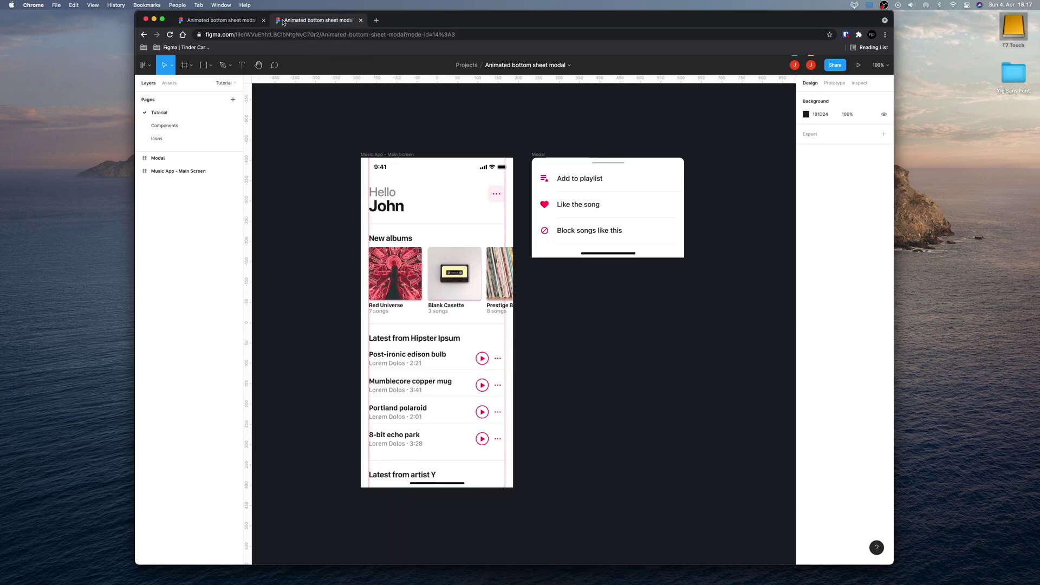
Move the duplicated file tab into its own window and make that window full screen
drag(320, 21, 387, 22)
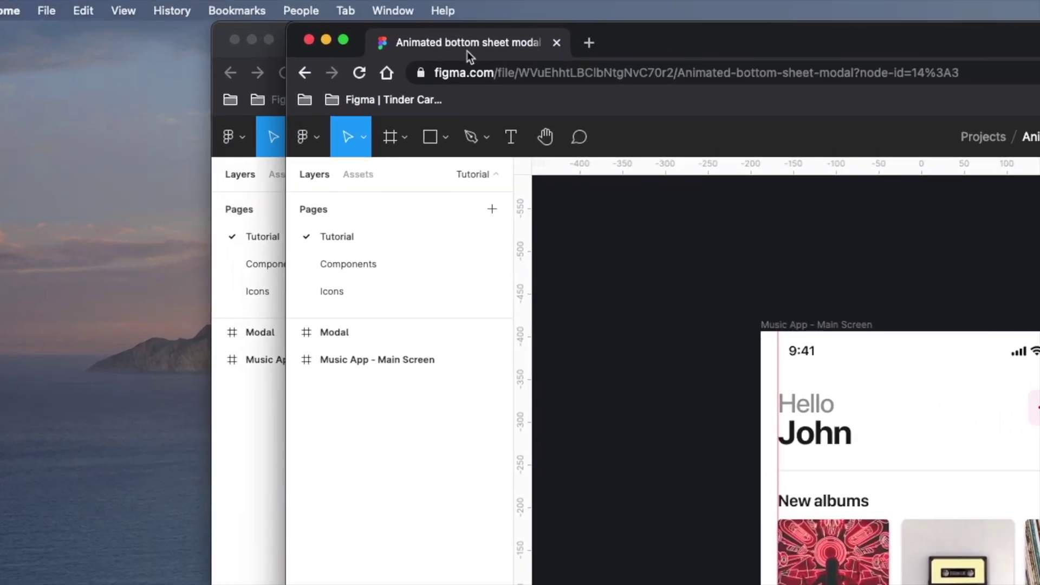
click(344, 41)
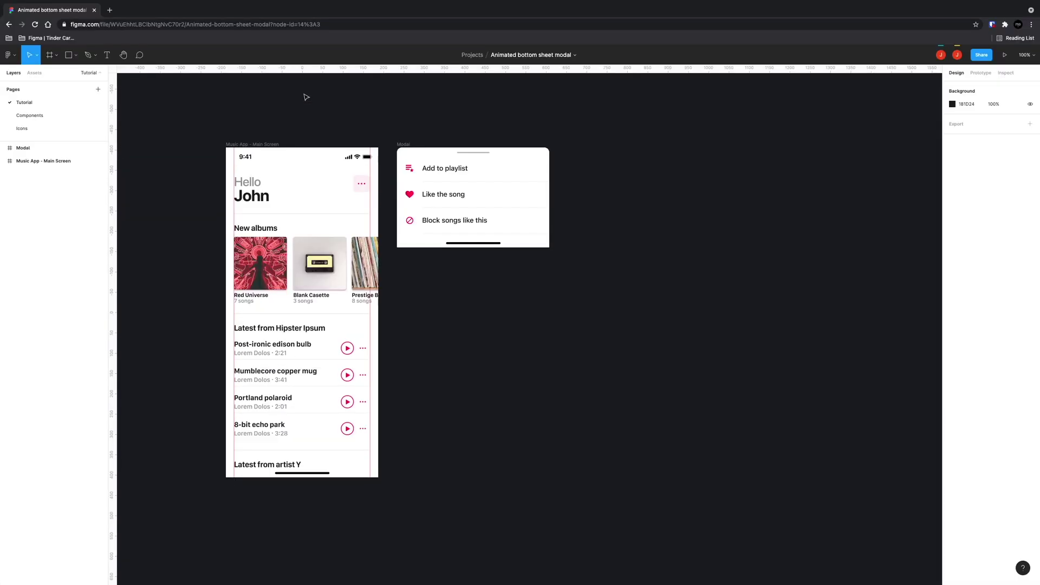
key(ctrl+super+f)
key(shift+1)
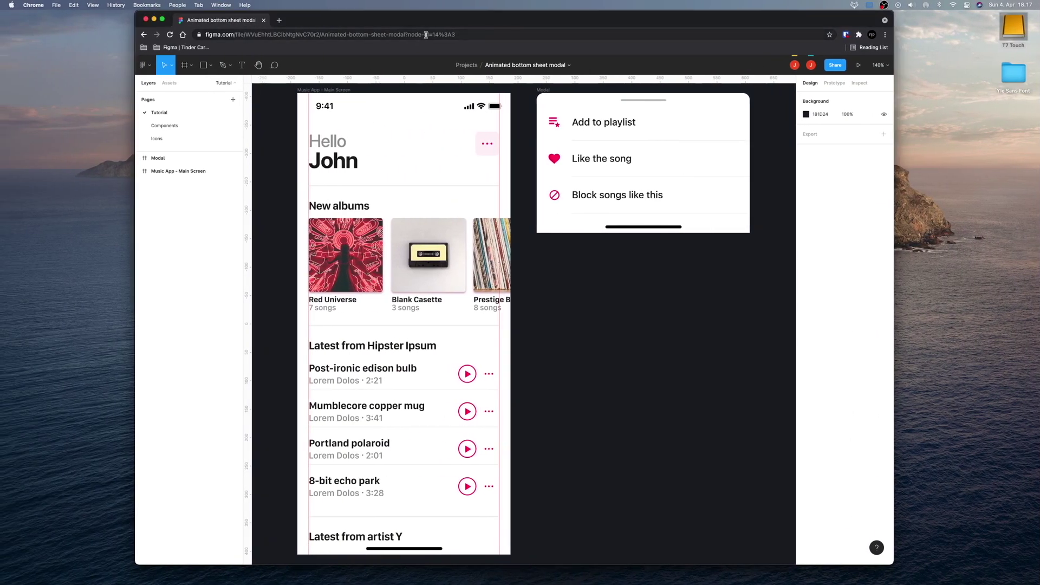
Show the Components page in the original file window and make that window full screen
drag(435, 24, 412, 24)
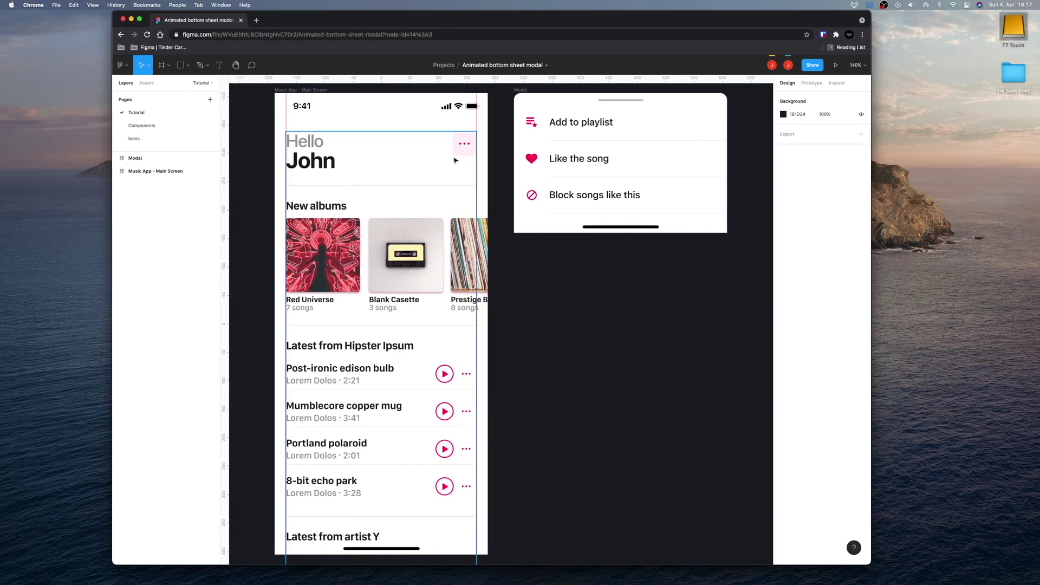
click(159, 127)
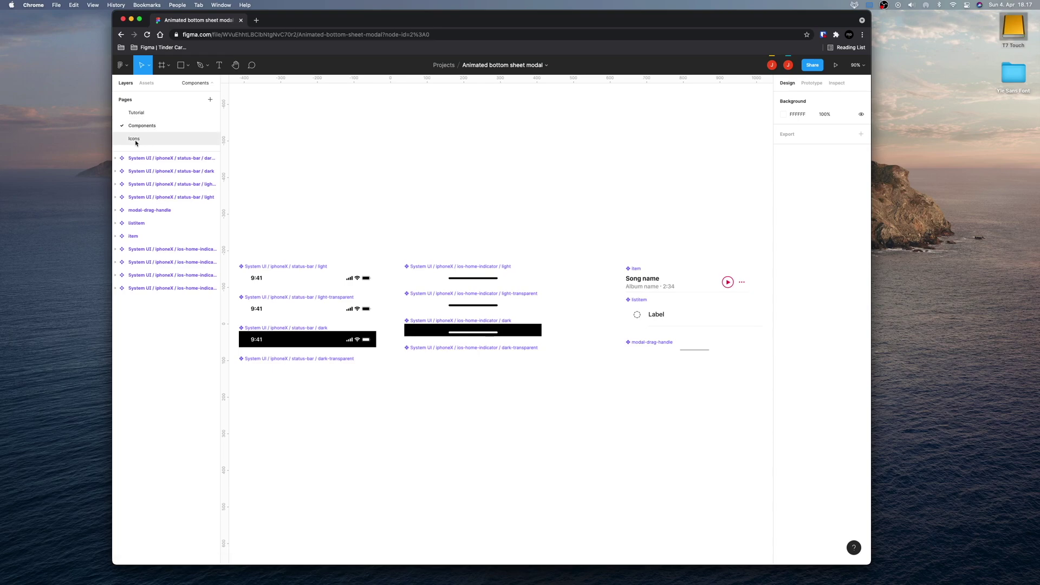
click(136, 141)
click(141, 127)
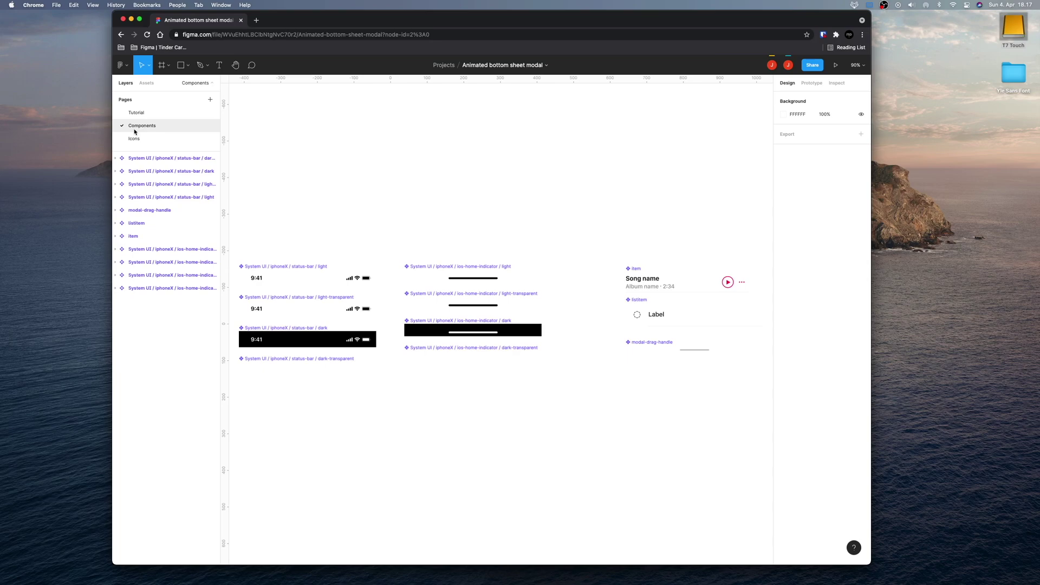
click(140, 20)
Switch back and forth between the full-screen Components window and the full-screen Tutorial window
key(ctrl+Right)
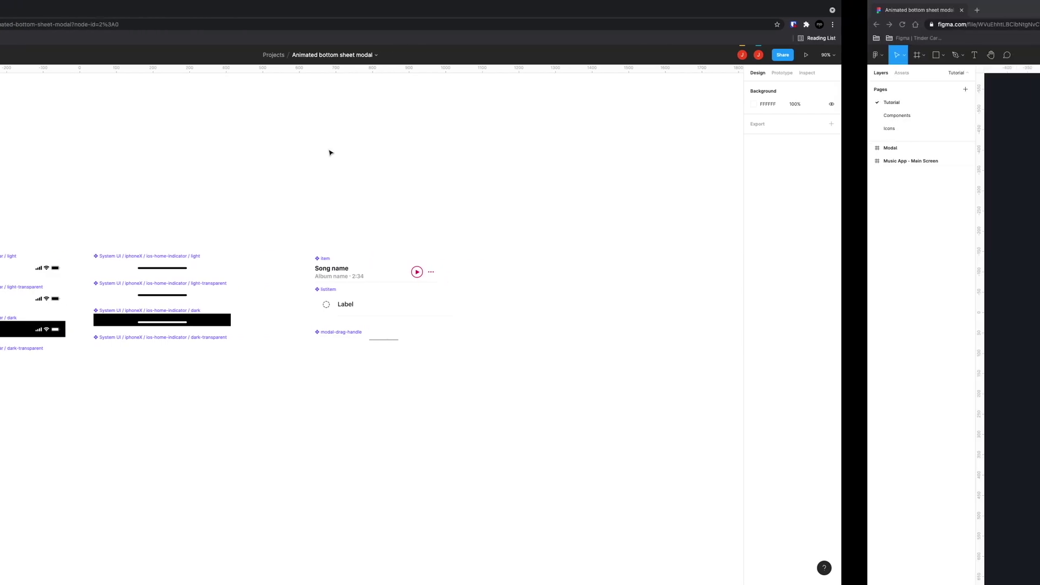
key(ctrl+Left)
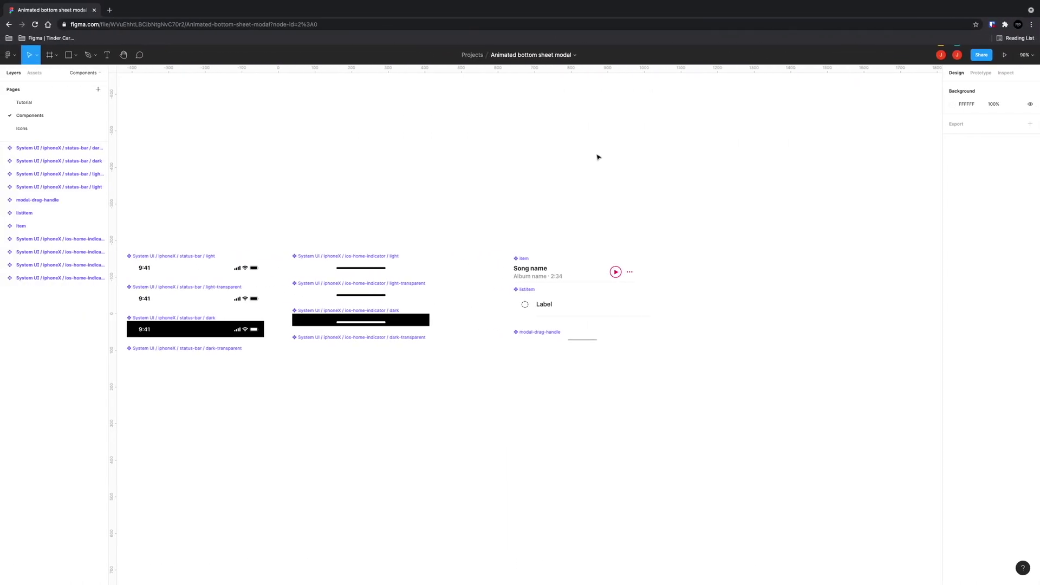
key(ctrl+Right)
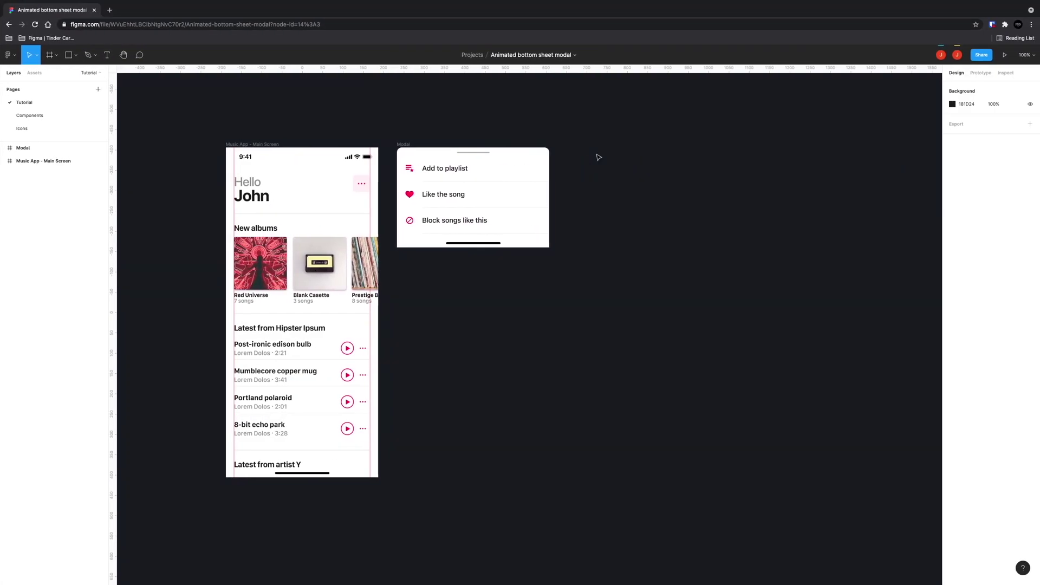
key(ctrl+Left)
key(ctrl+Right)
key(ctrl+Left)
Hide the browser's toolbar in the full-screen Components window so the canvas gets more room
key(shift+1)
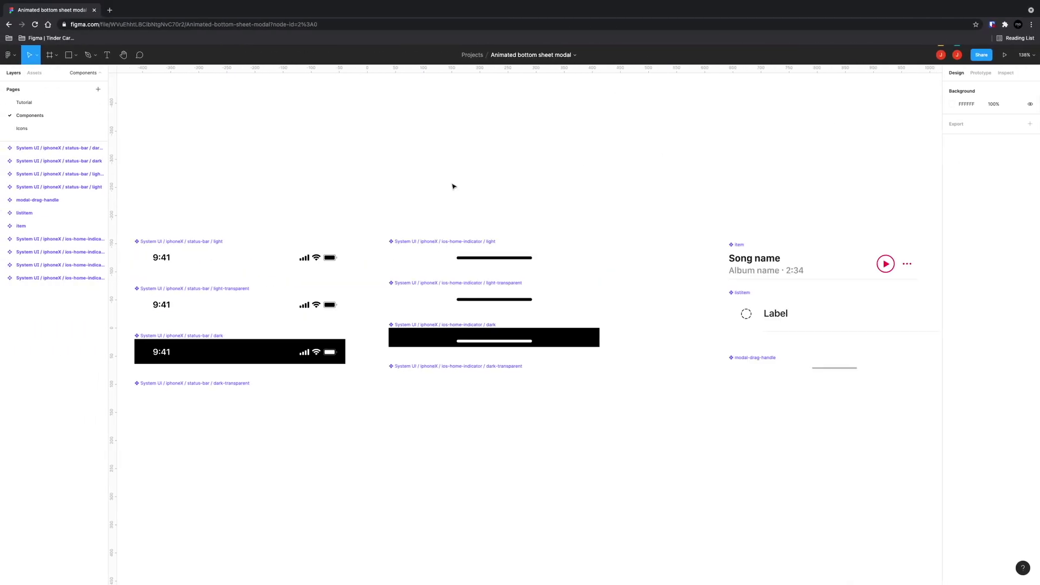
key(shift+super+f)
key(shift+super+f)
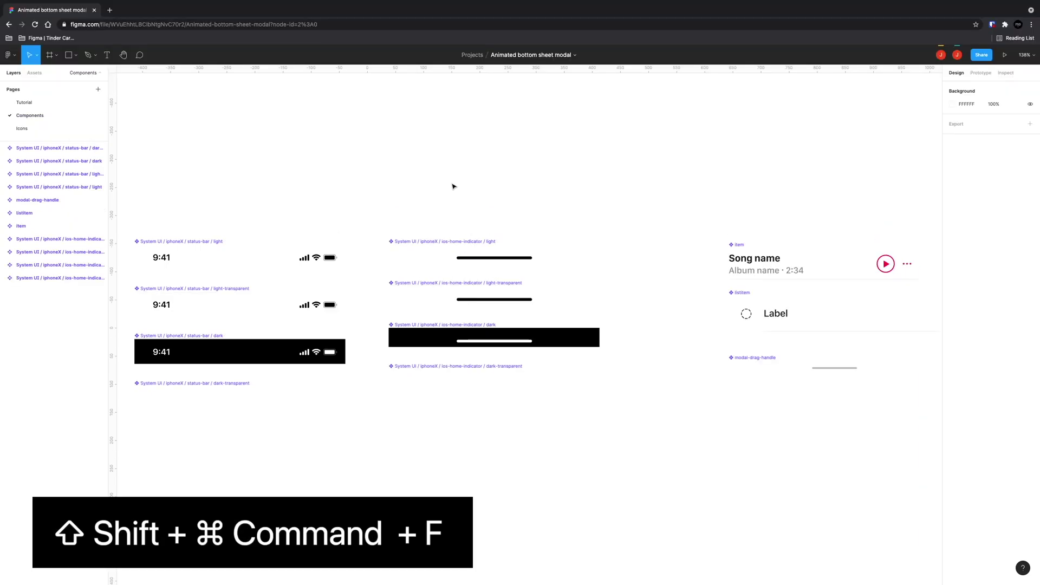
key(shift+super+f)
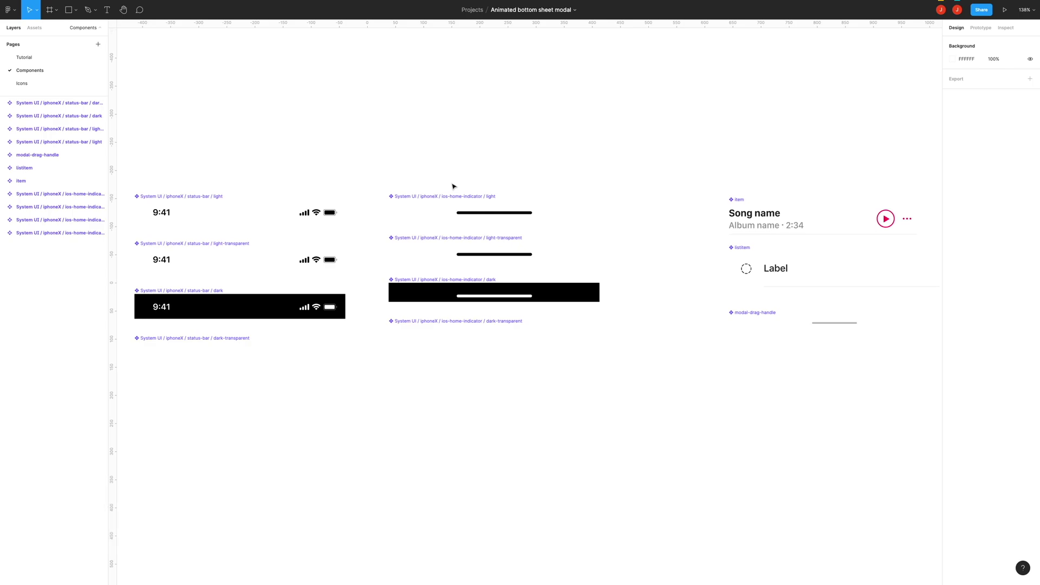
key(Page_Up)
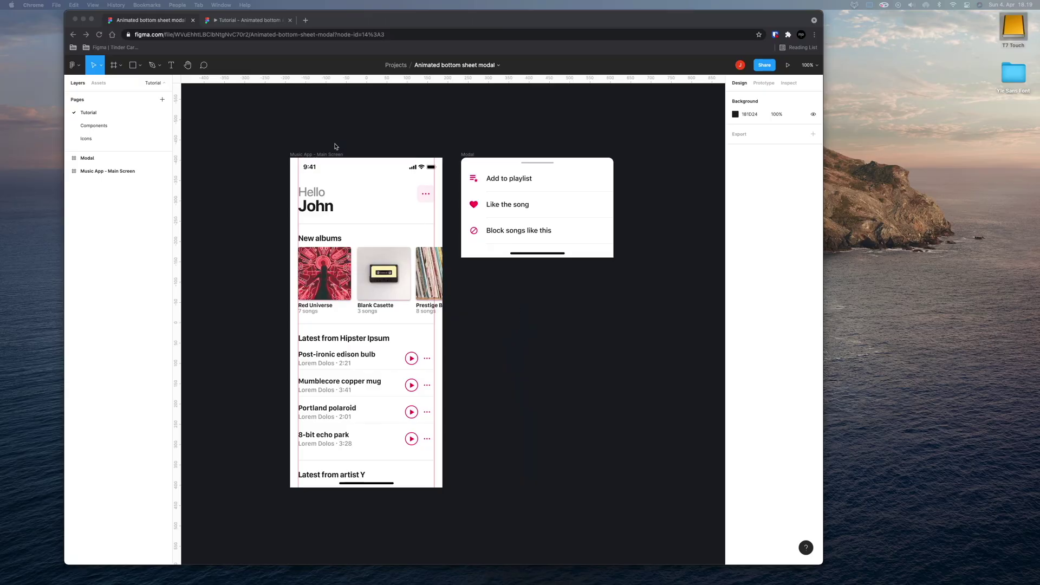
Split the prototype tab from the design file and tile both windows in full screen, giving the design file the wider part
click(236, 23)
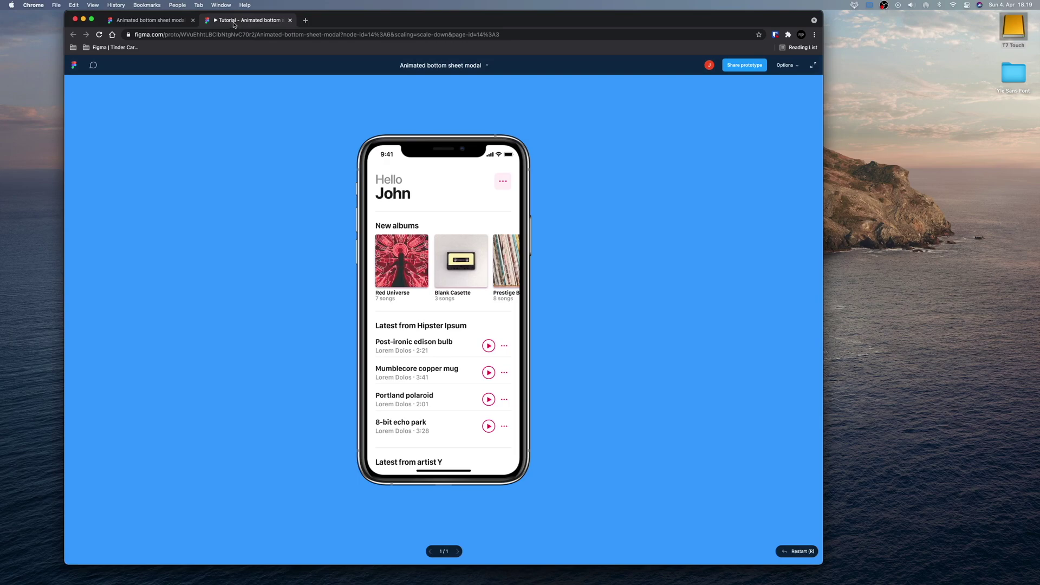
drag(242, 22, 337, 22)
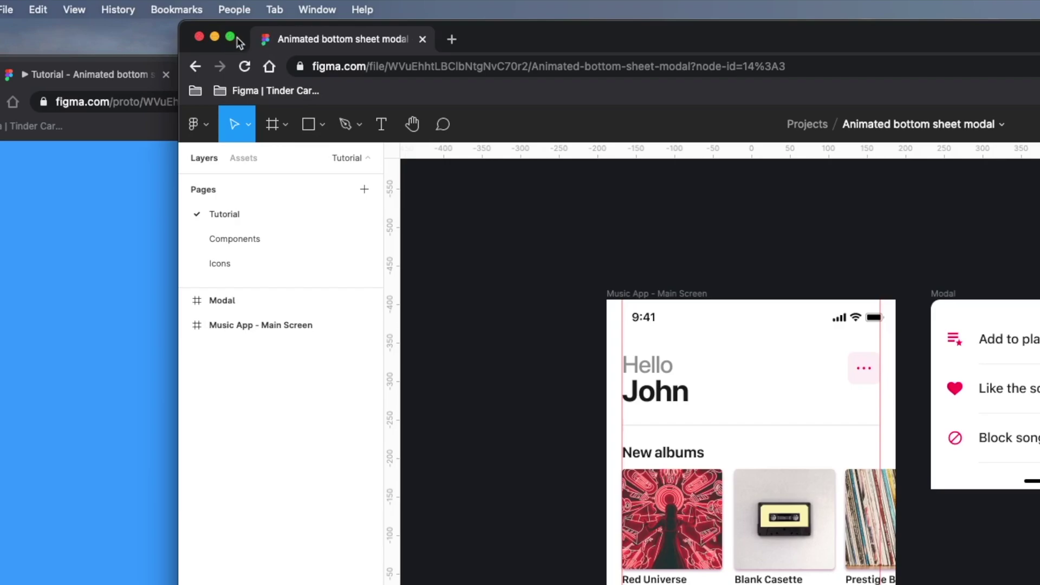
mouse_move(232, 37)
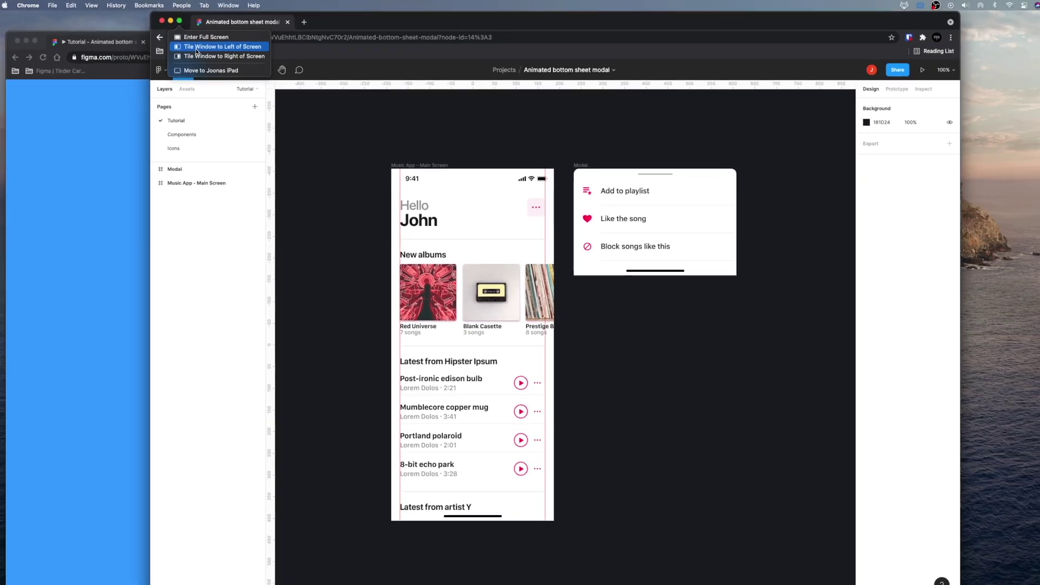
click(259, 84)
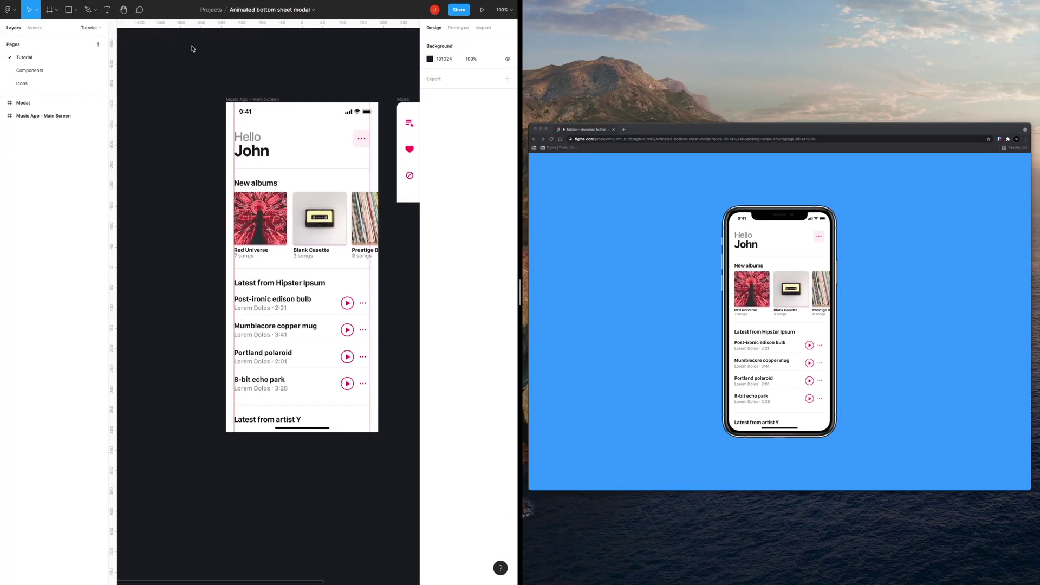
click(702, 265)
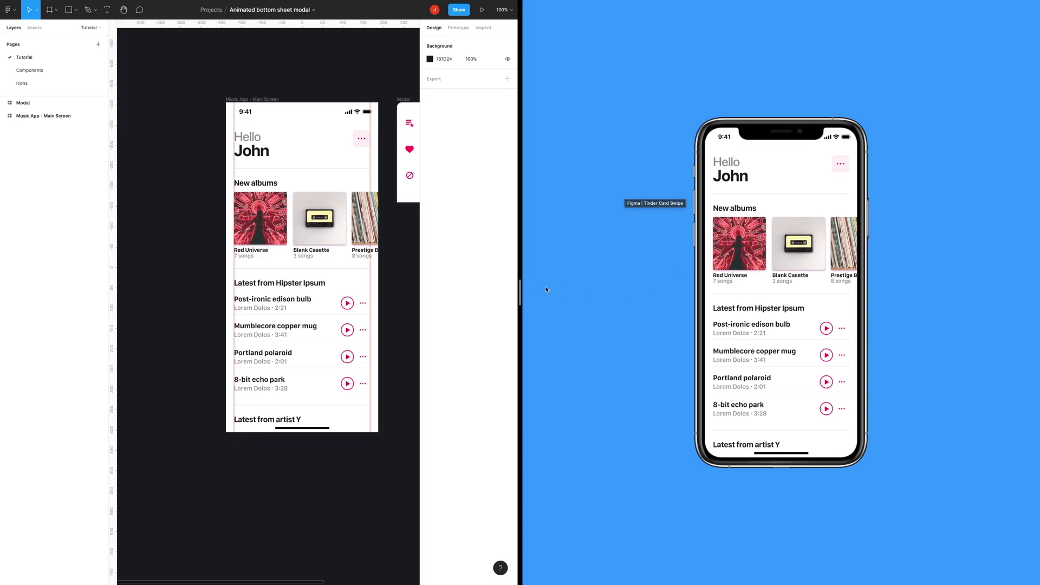
drag(519, 292, 868, 270)
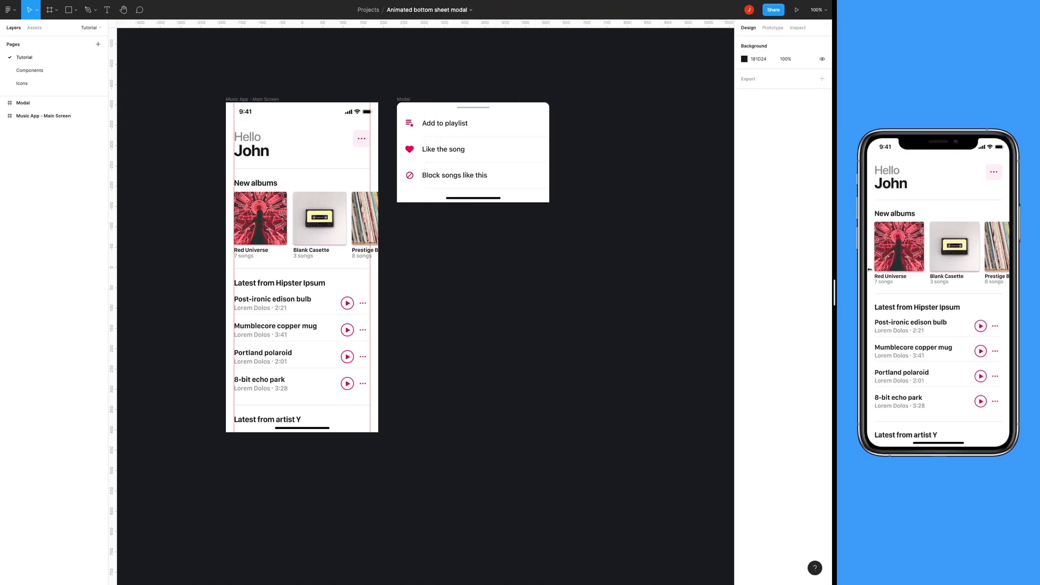
Append a surname to the large name text in the header of Music App - Main Screen
click(270, 154)
double_click(269, 153)
double_click(269, 152)
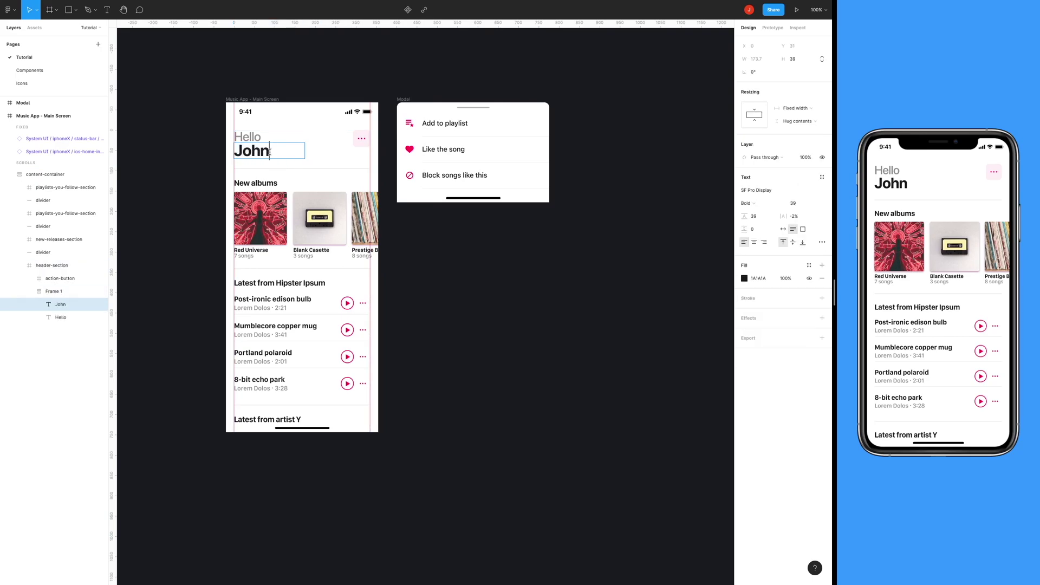
text(Doe)
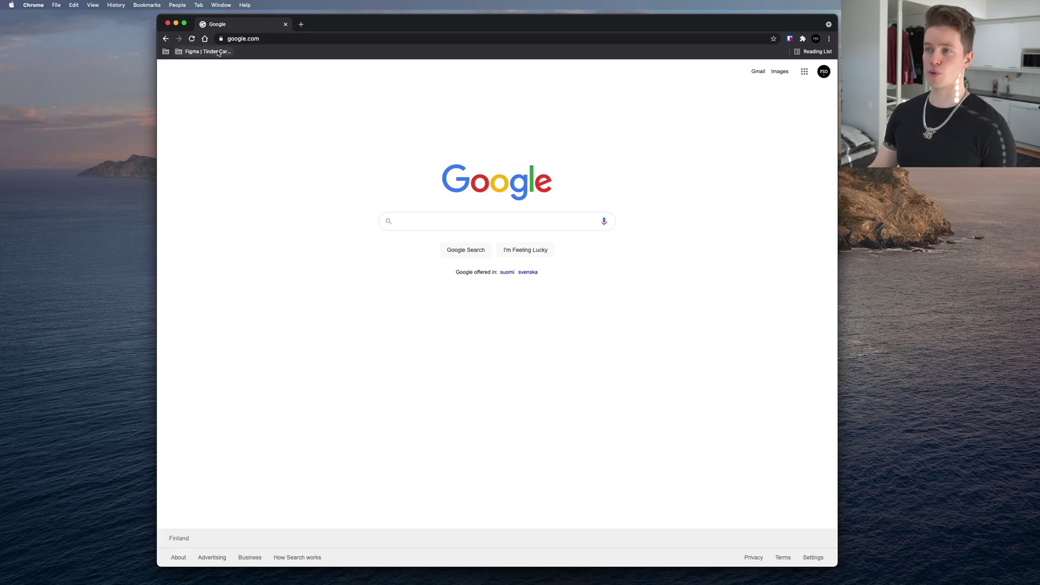
Open all three bookmarks of the Figma | Tinder Card Swipe folder at once and close the Google tab
click(218, 53)
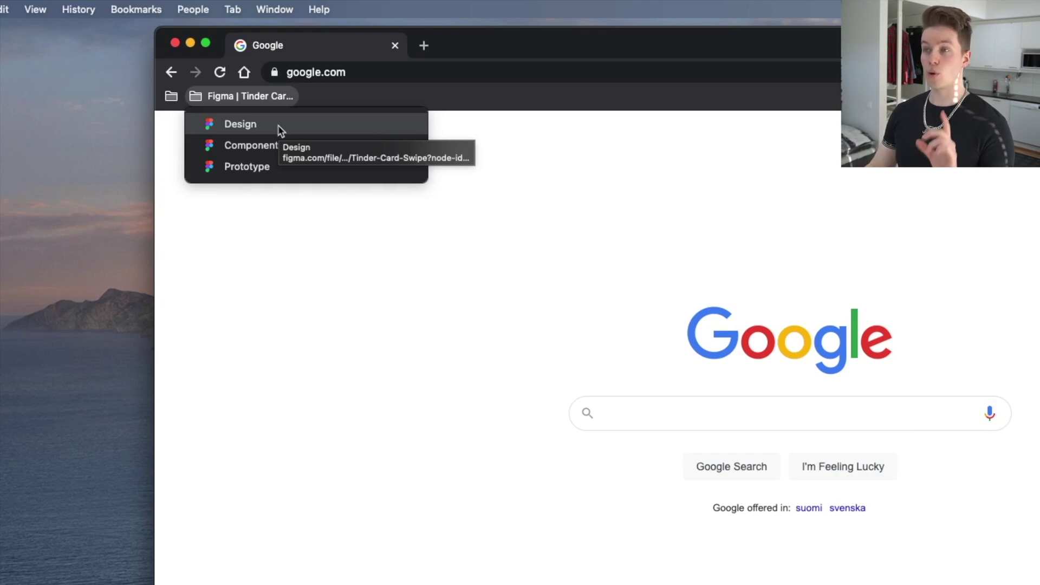
click(322, 99)
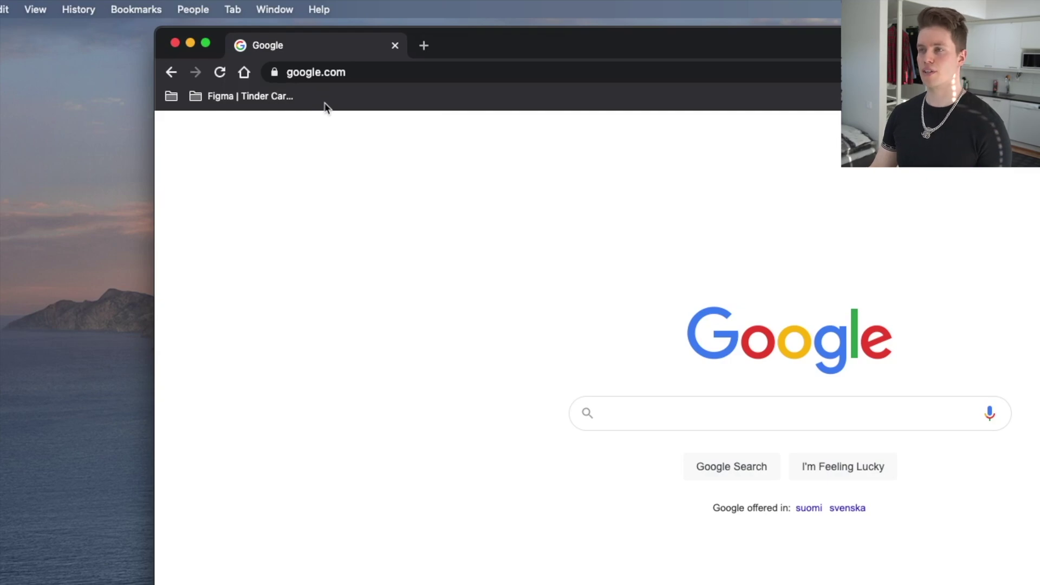
right_click(272, 98)
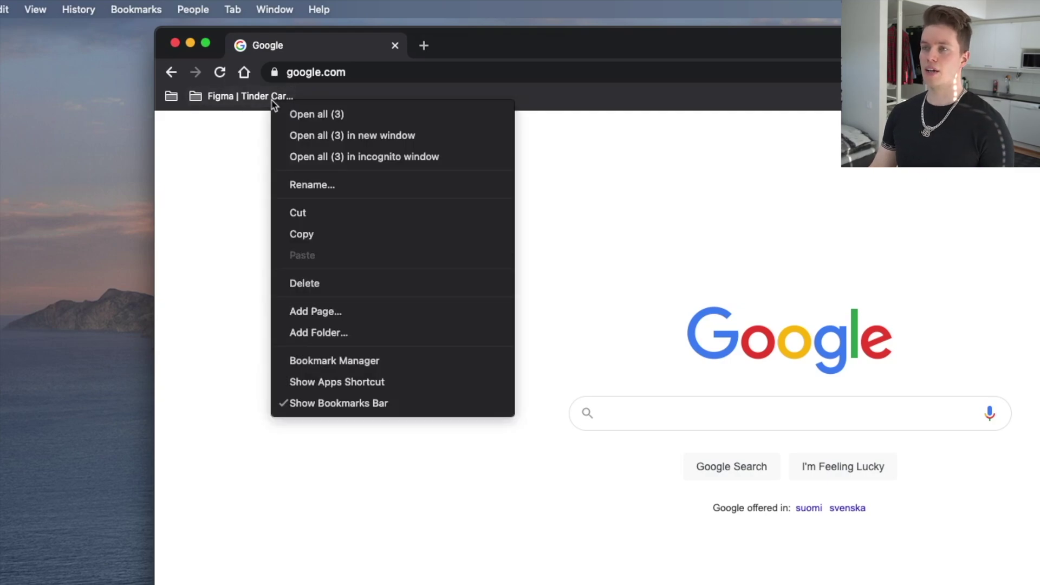
click(322, 115)
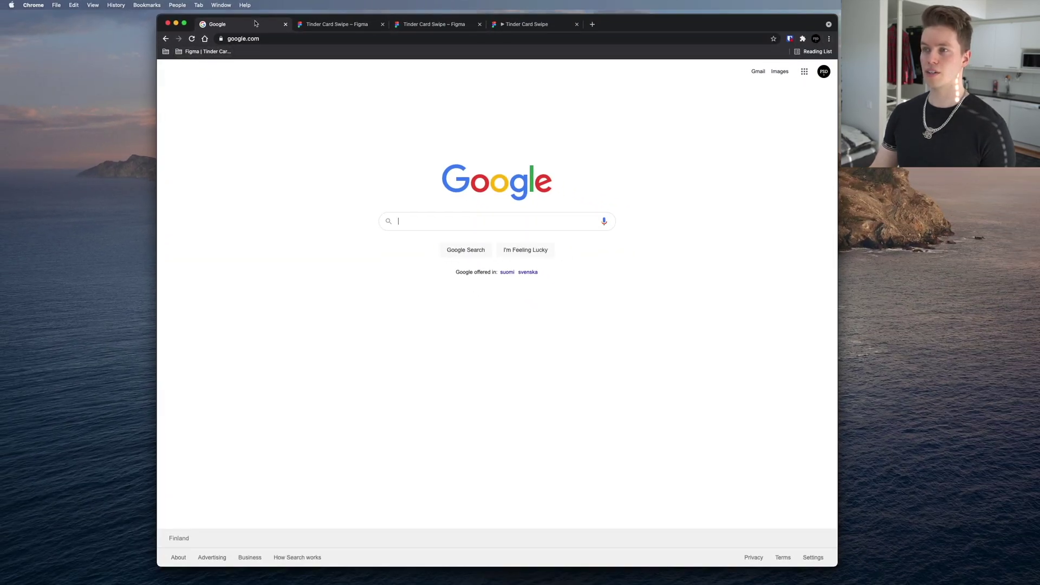
key(super+w)
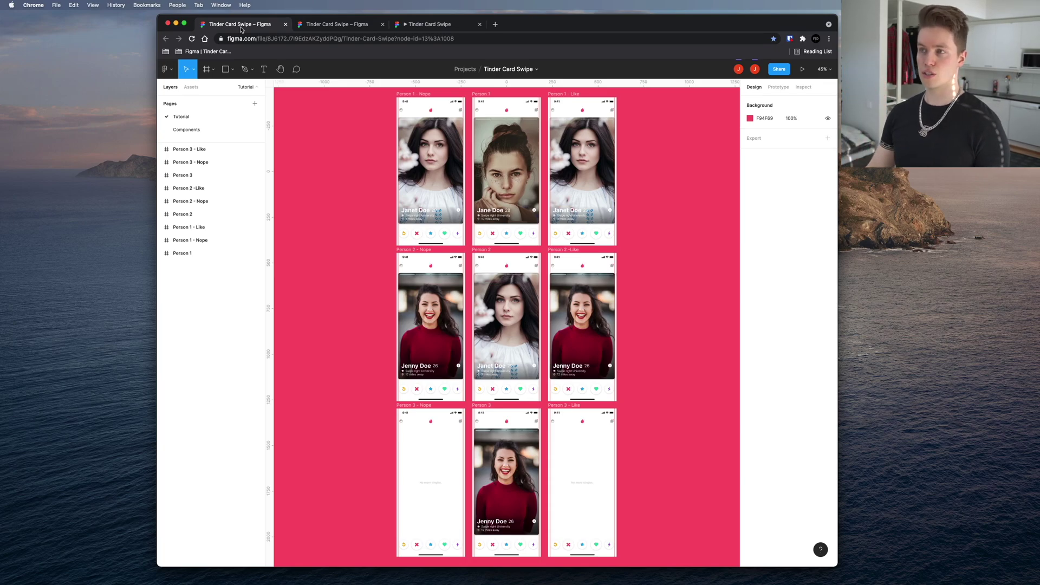
View the Tinder Card Swipe components and prototype tabs, and move the prototype into its own window
click(341, 26)
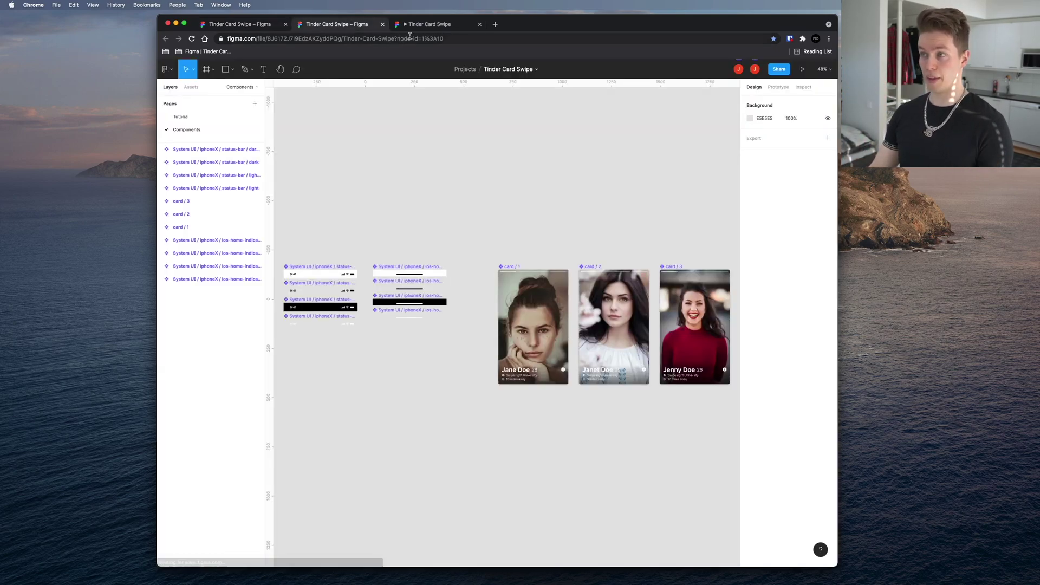
click(427, 27)
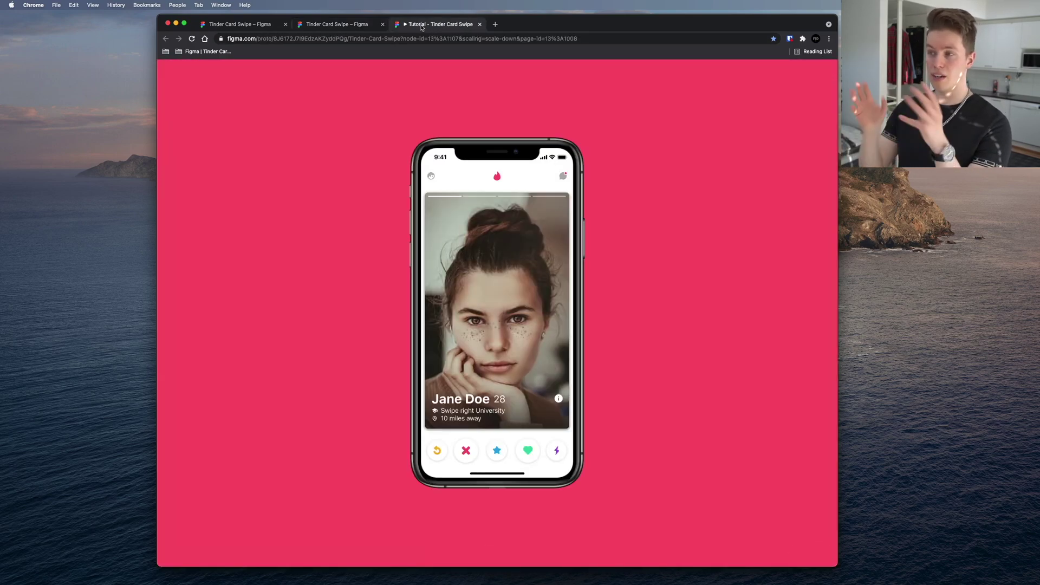
drag(422, 29, 529, 32)
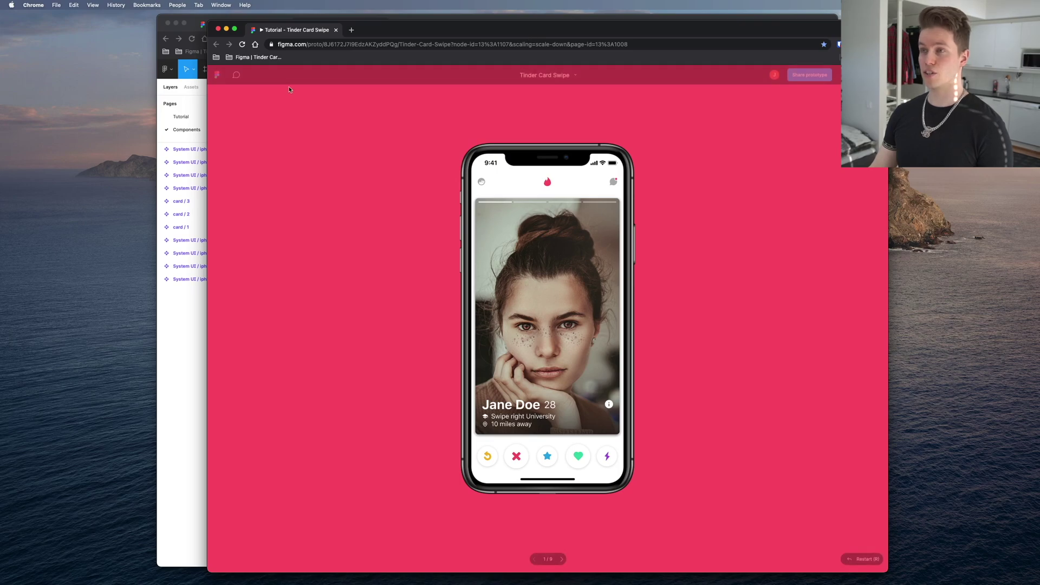
Tile the Tinder Card Swipe prototype and design windows side by side in full screen, giving the design file showing Tutorial the wider part
mouse_move(236, 32)
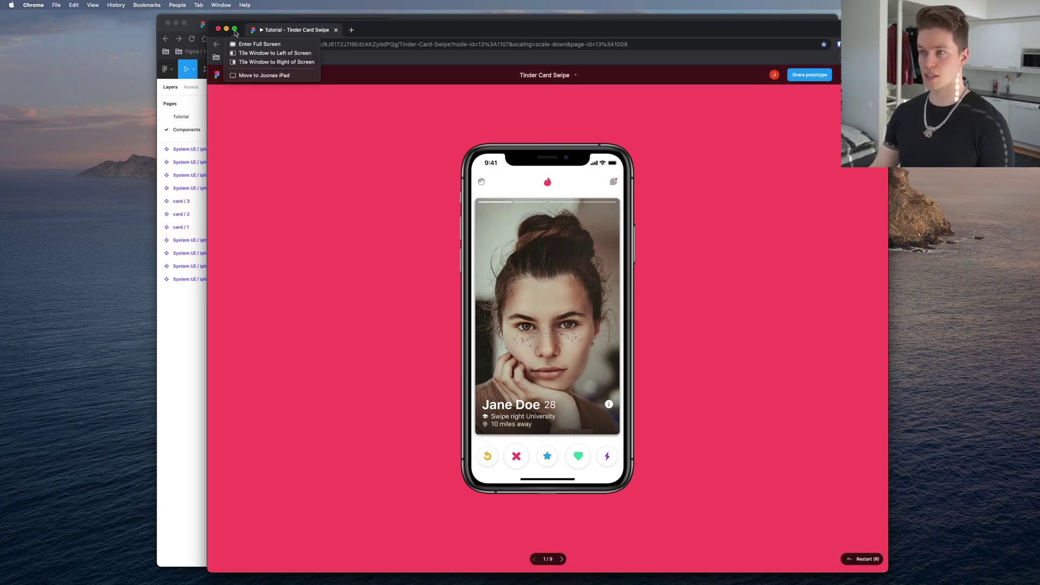
click(247, 62)
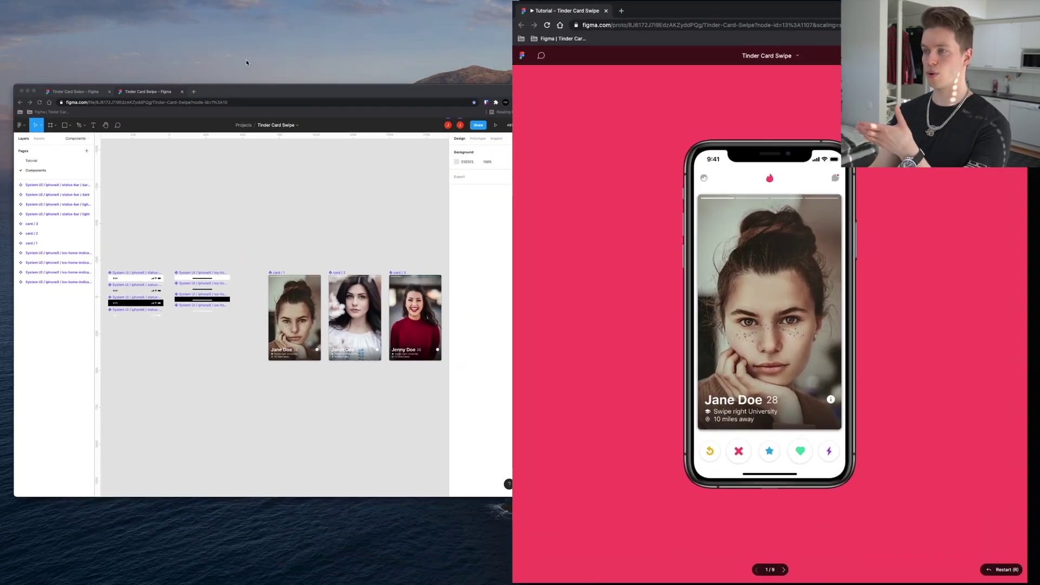
click(275, 193)
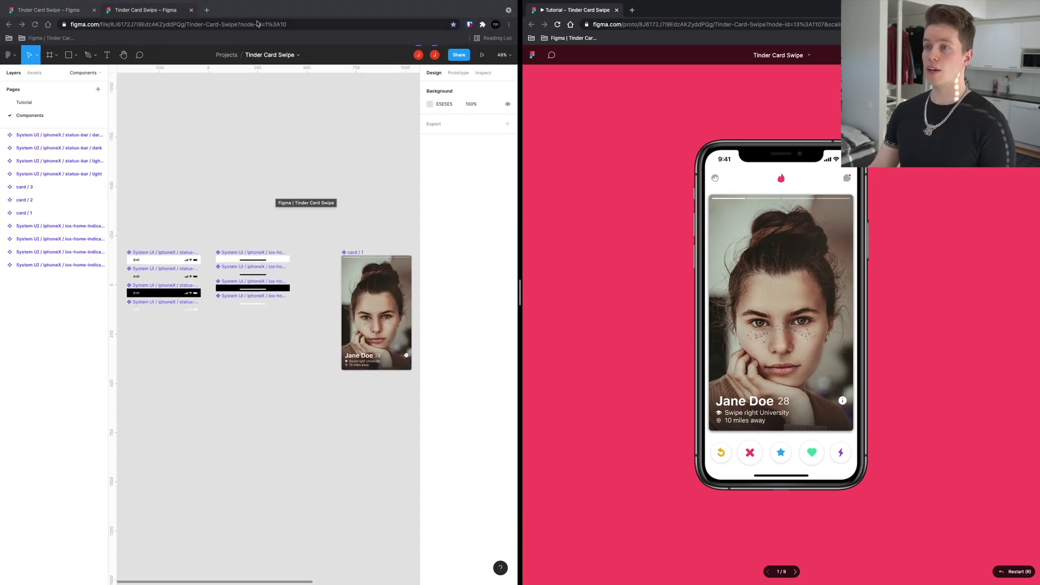
click(60, 9)
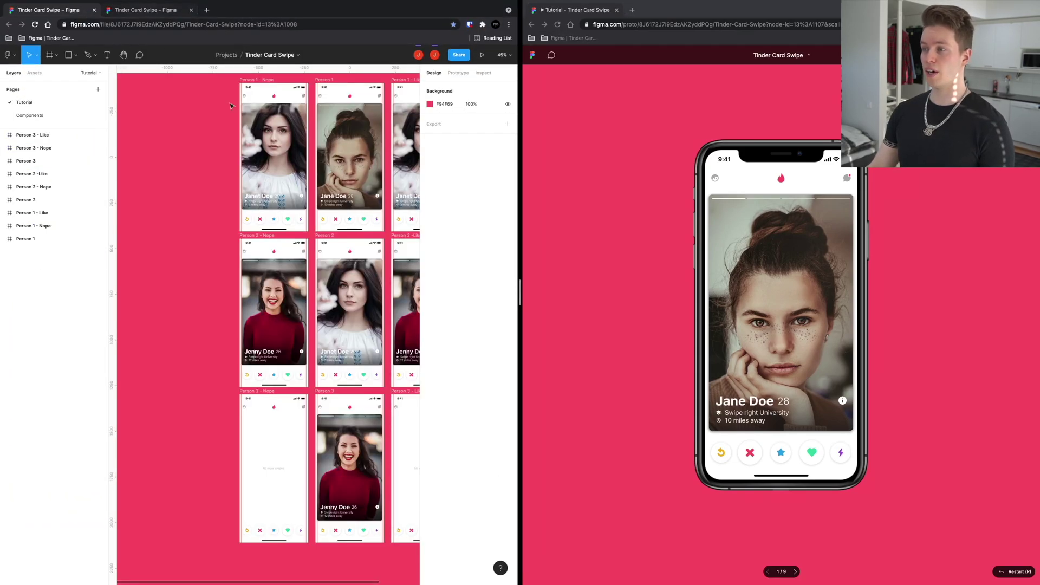
drag(519, 292, 861, 268)
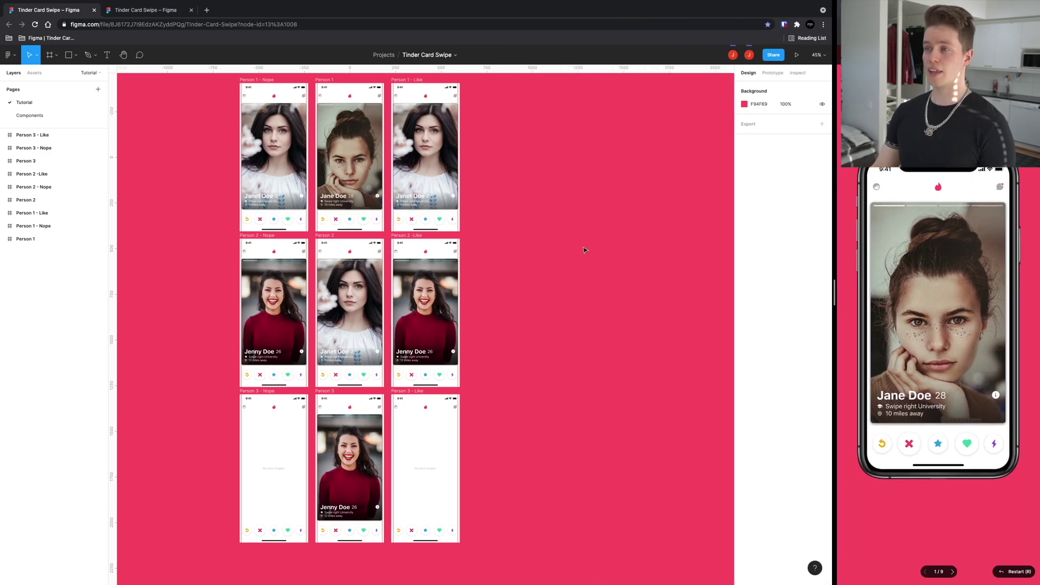
Look over the Components and Tutorial tabs of the design file, and hide the browser's tab and address bars in the split view
click(135, 11)
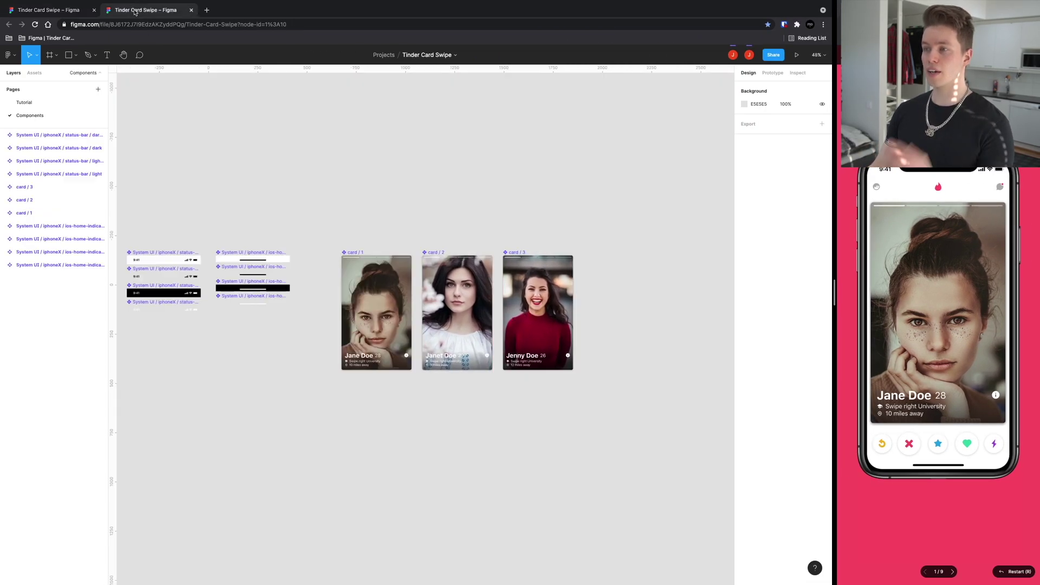
drag(264, 179, 285, 177)
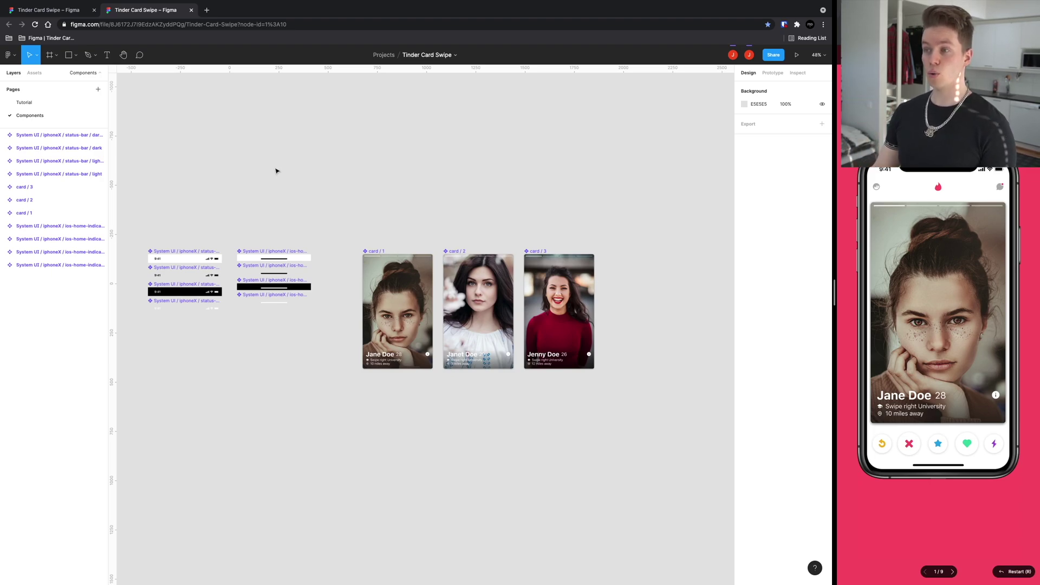
drag(277, 171, 312, 160)
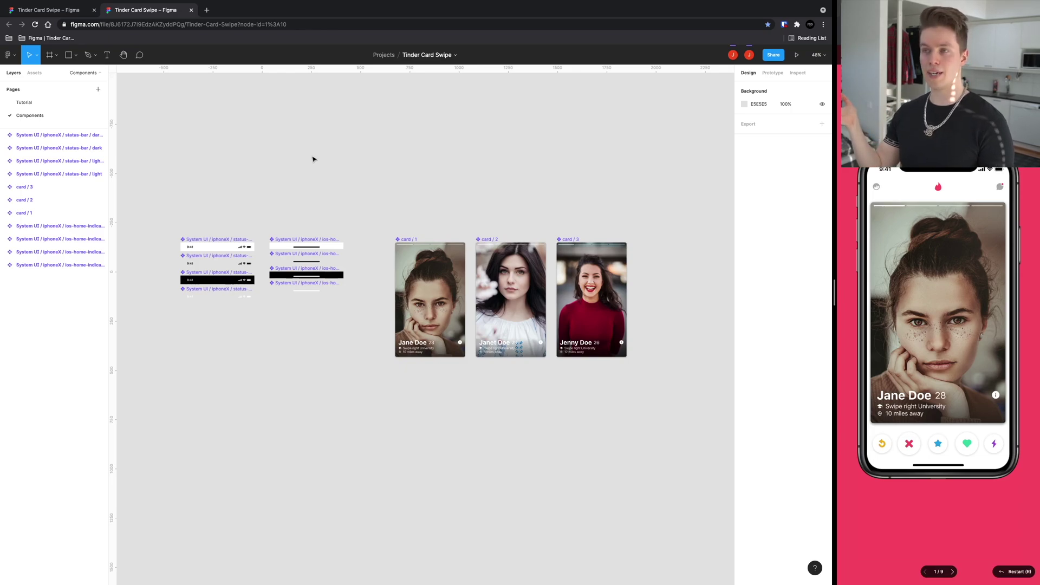
key(ctrl+Page_Up)
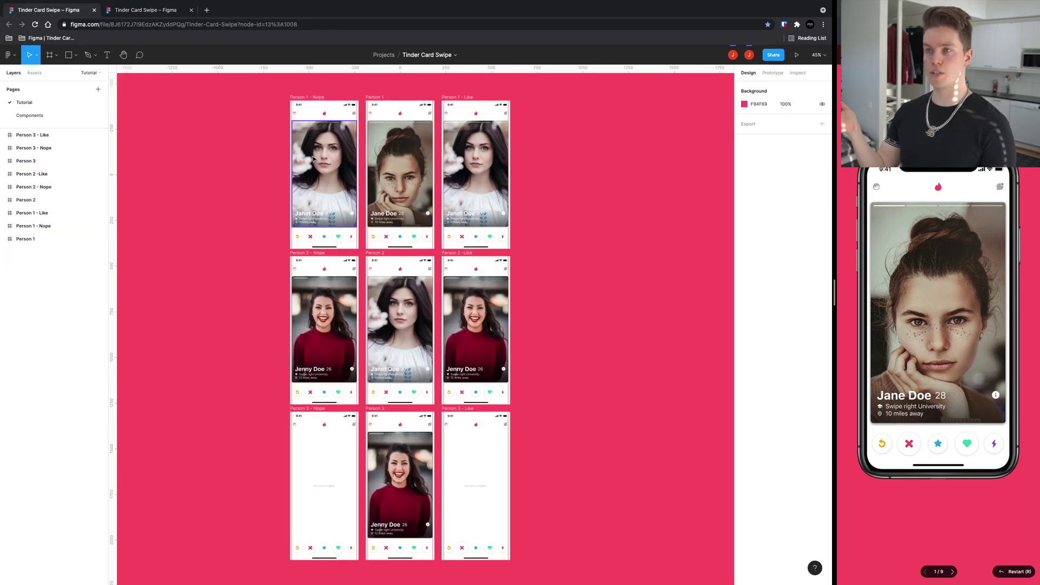
key(ctrl+Page_Down)
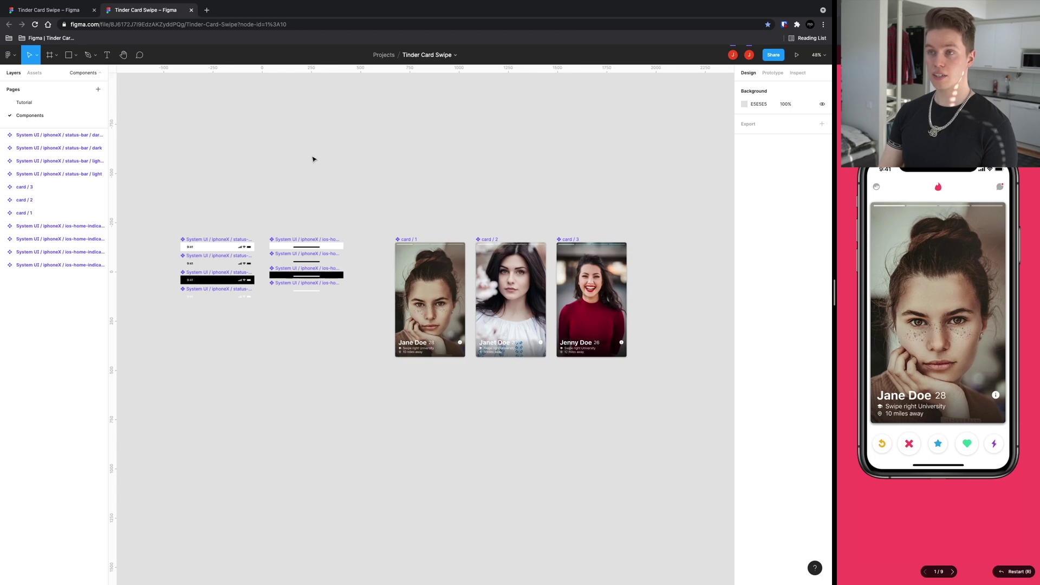
key(ctrl+super+f)
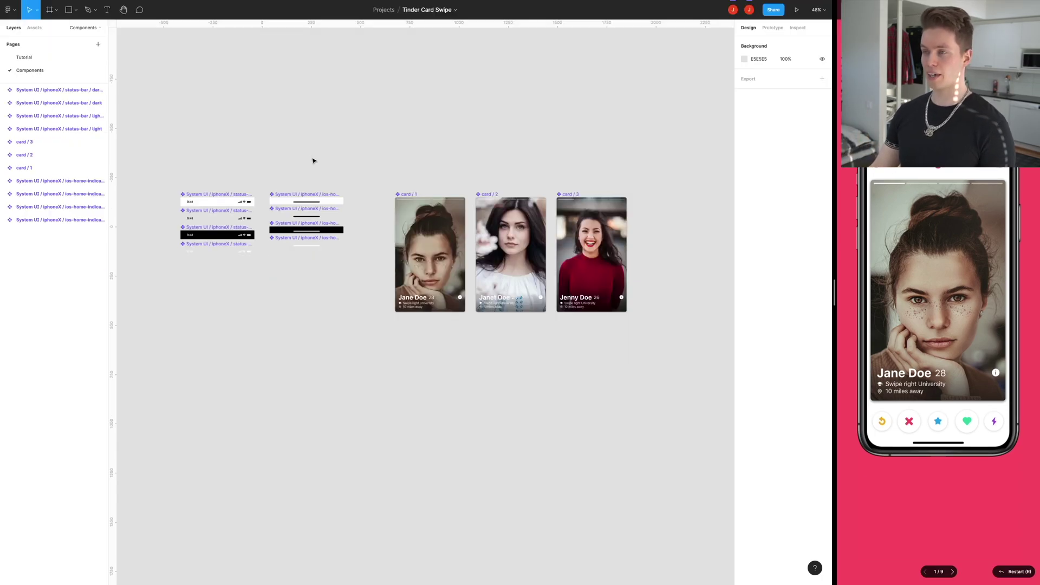
Examine the Tutorial screens and the Components page of Tinder Card Swipe by alternating between their hidden tabs
key(Page_Up)
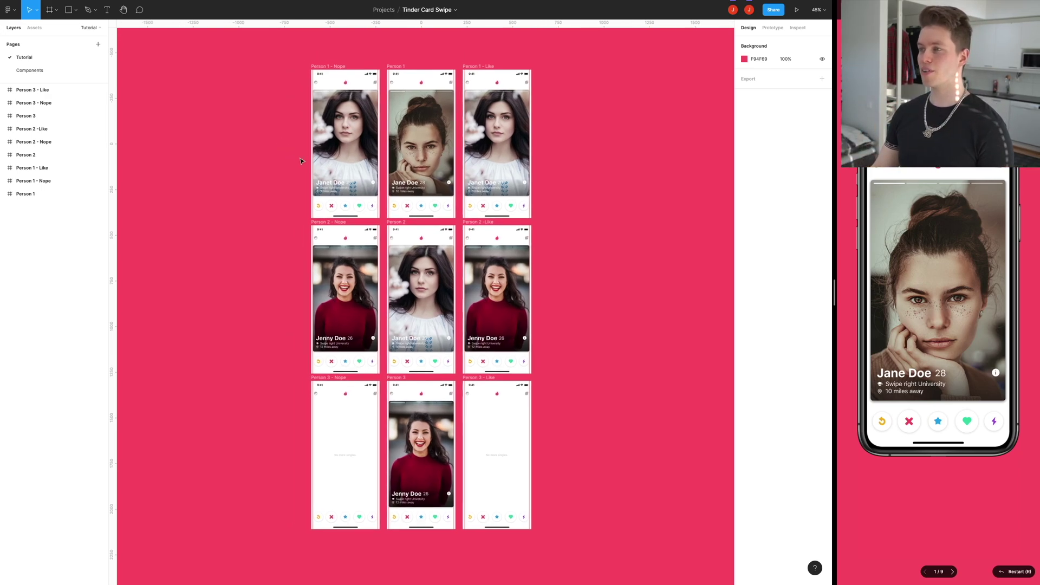
scroll(364, 139, left, 2)
scroll(365, 139, up, 1)
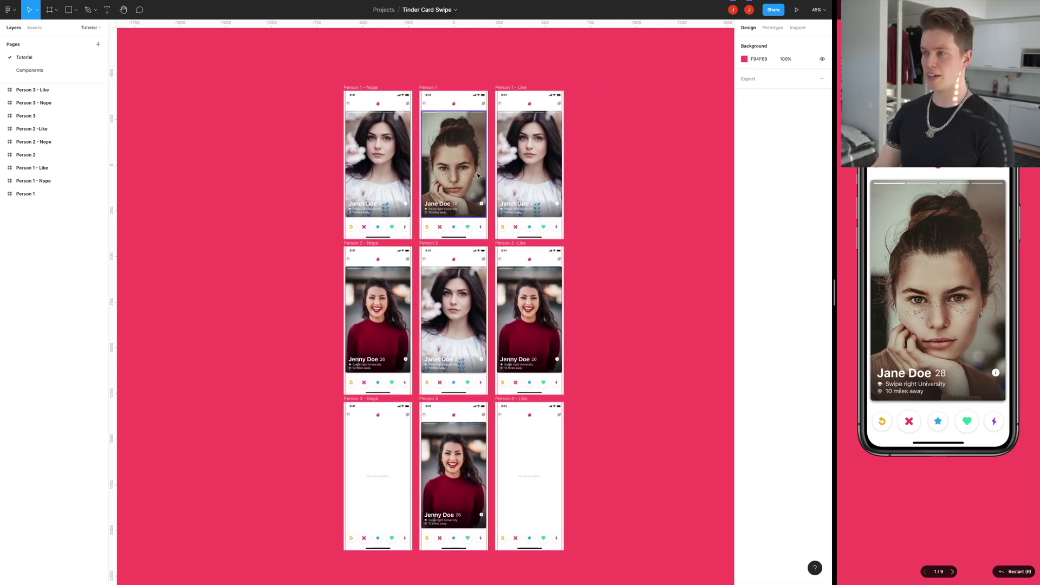
scroll(478, 176, up, 5)
scroll(487, 168, down, 8)
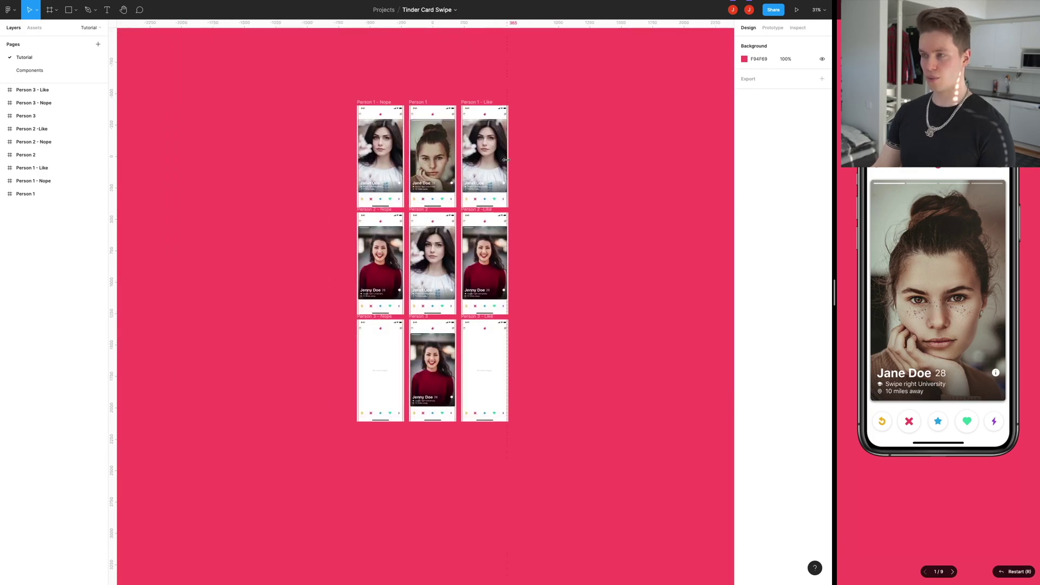
key(Page_Down)
scroll(308, 178, down, 1)
scroll(308, 178, right, 1)
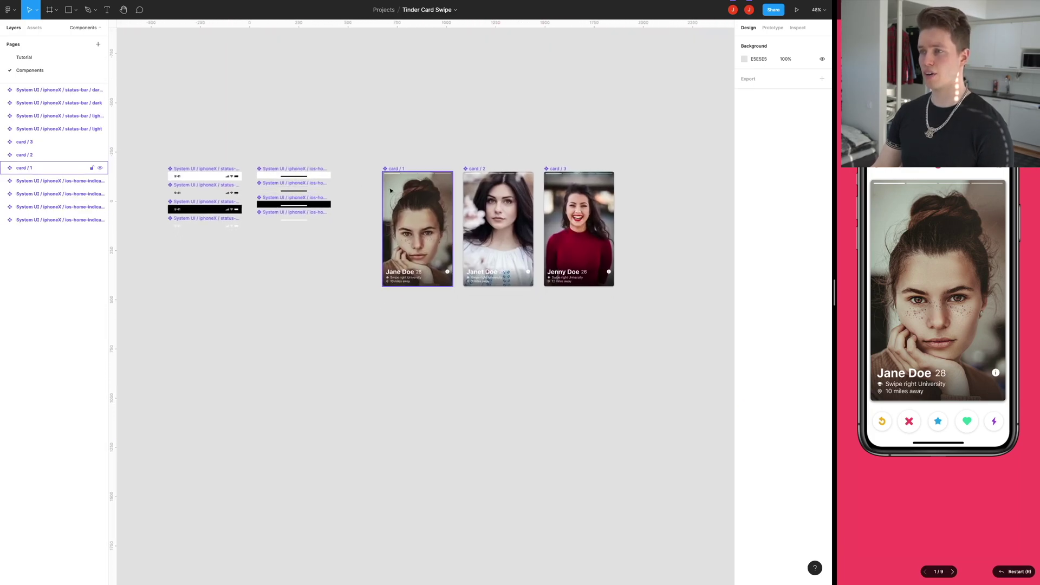
key(Page_Up)
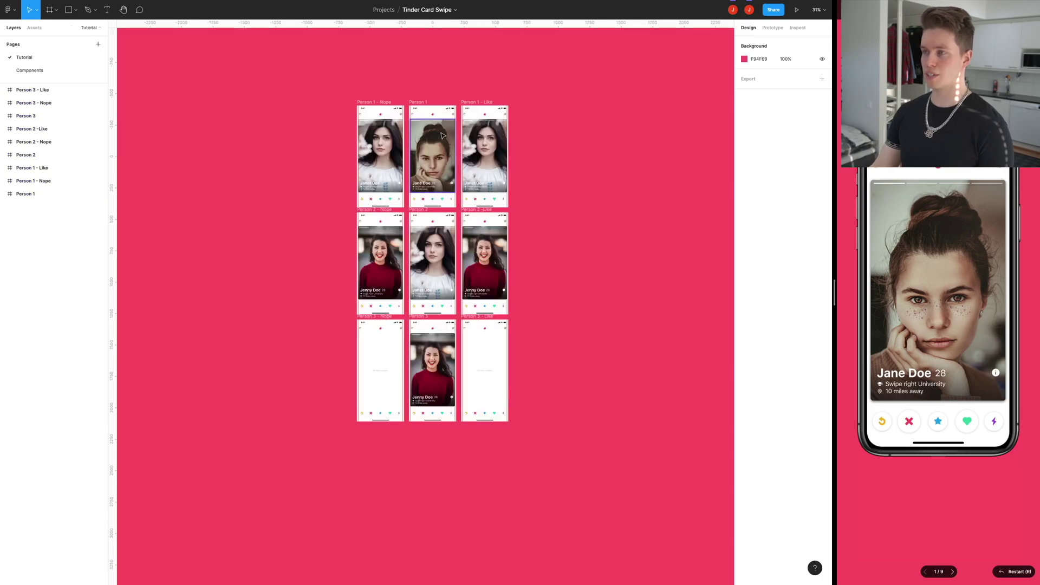
scroll(426, 164, up, 2)
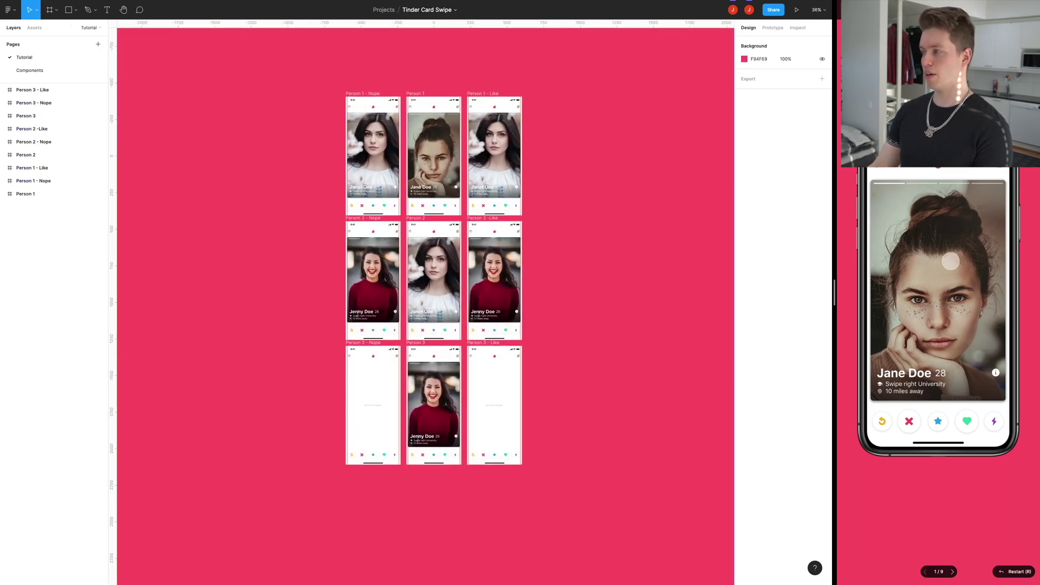